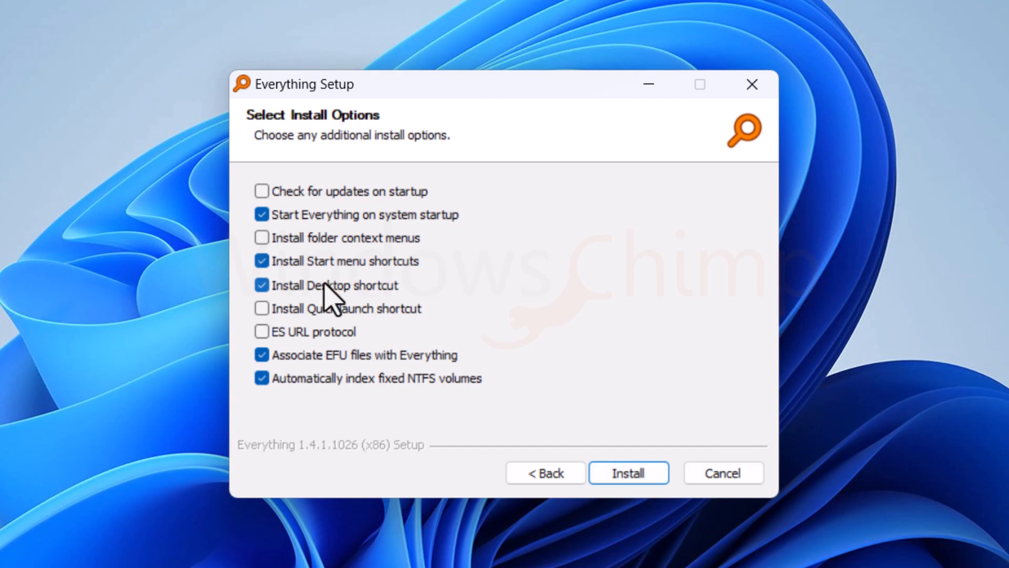
# Uncheck the Install Desktop shortcut option and start the Everything installation
pyautogui.click(324, 285)
pyautogui.click(656, 479)
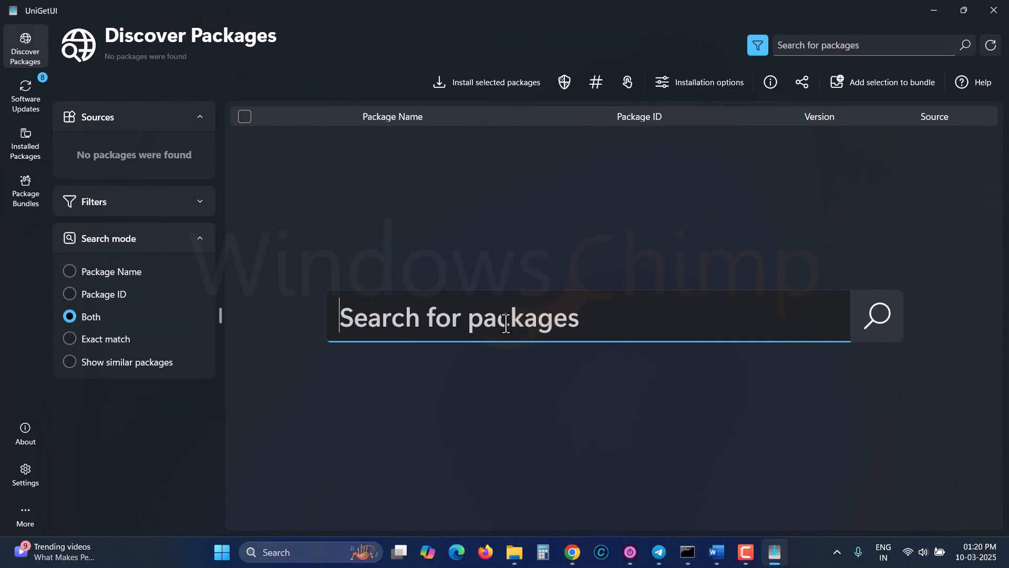
# Search packages for everything and open the action menu of the voidtools Everything package
pyautogui.write('everything')
pyautogui.press('Return')
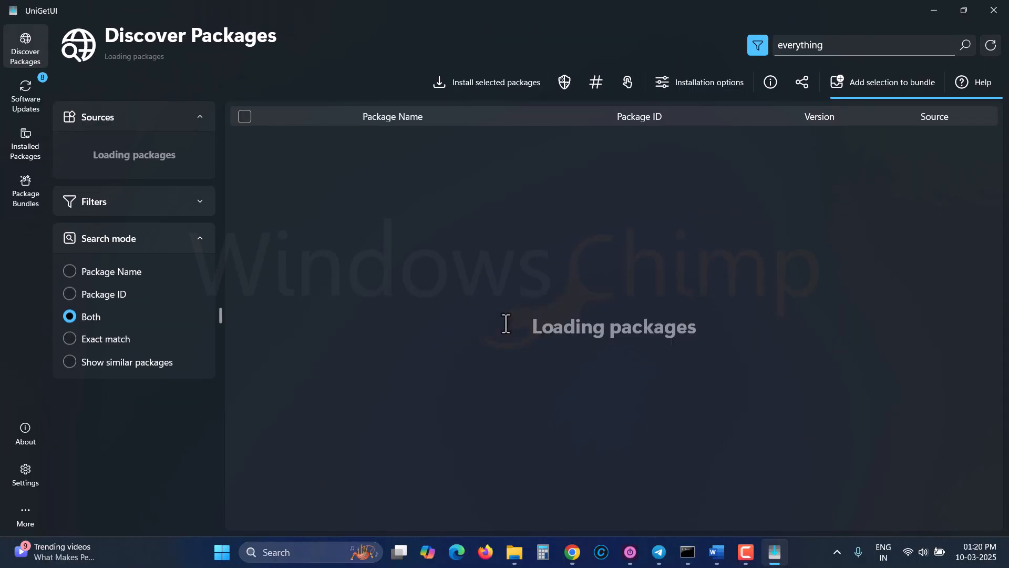
pyautogui.rightClick(308, 191)
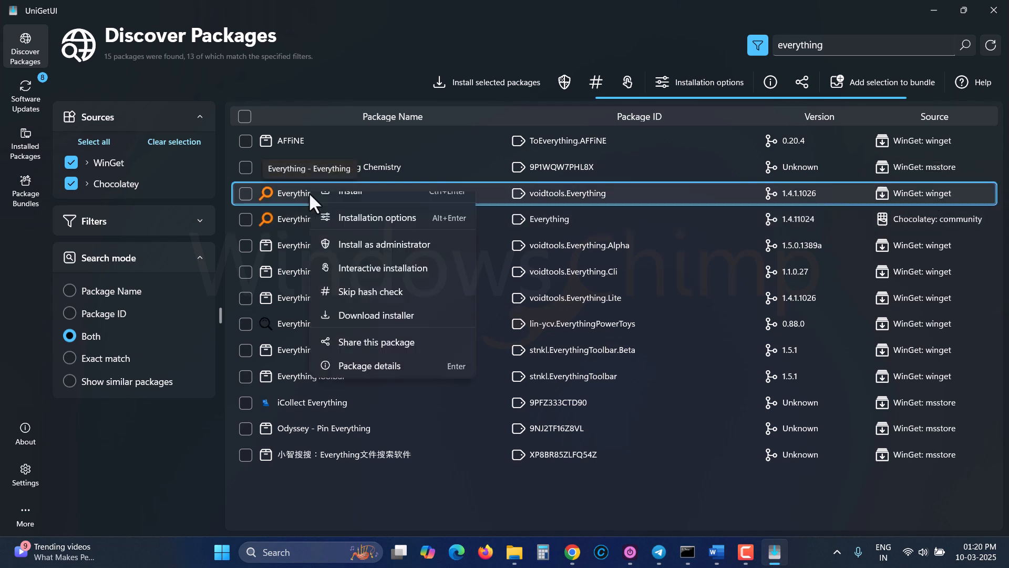
pyautogui.click(362, 209)
pyautogui.click(461, 391)
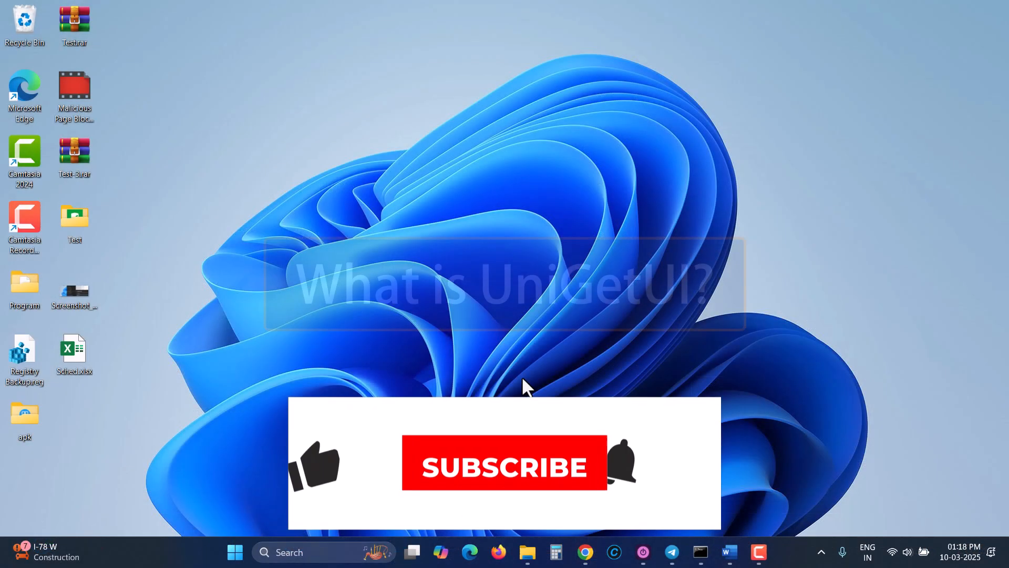
# Open the UniGetUI website in the browser and read its introduction and compatibility notes
pyautogui.click(591, 556)
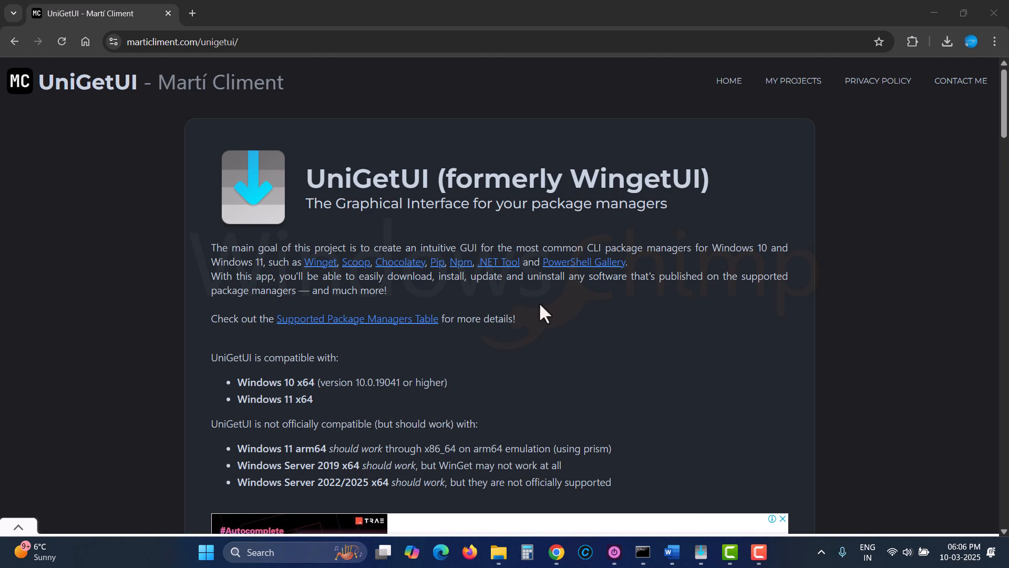
pyautogui.moveTo(304, 203); pyautogui.dragTo(670, 203)
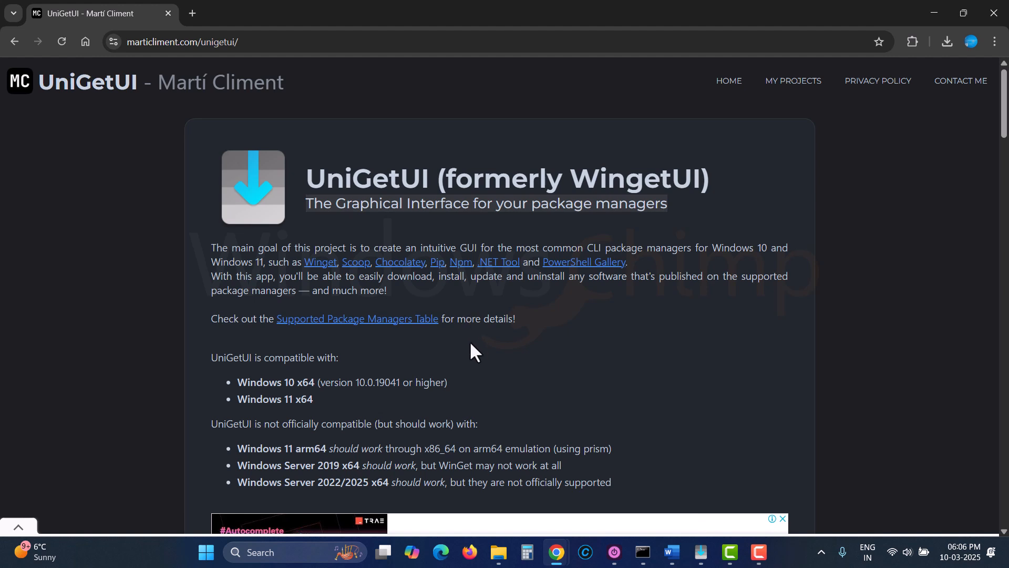
pyautogui.scroll(-3, 463, 342)
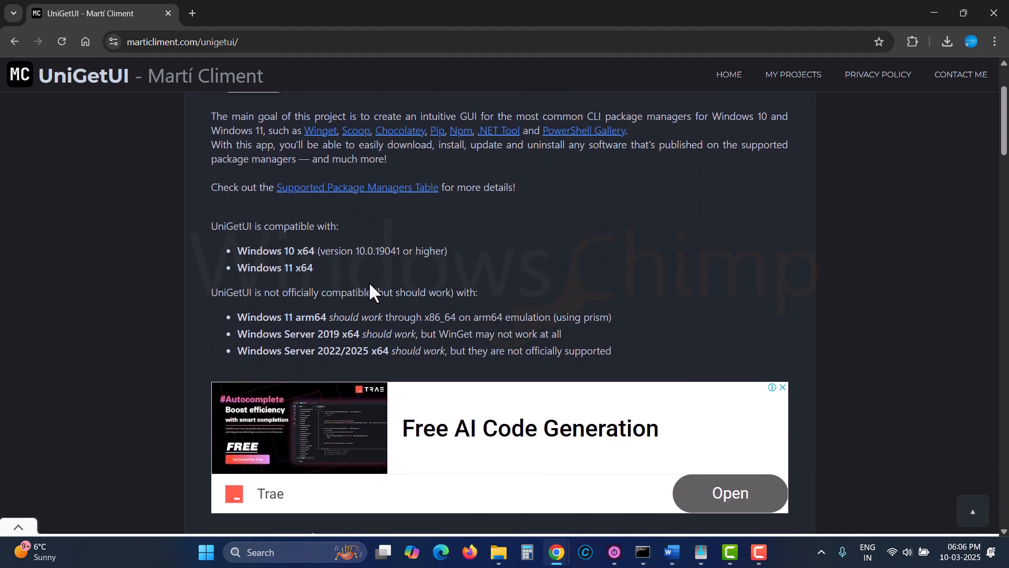
pyautogui.scroll(-4, 368, 282)
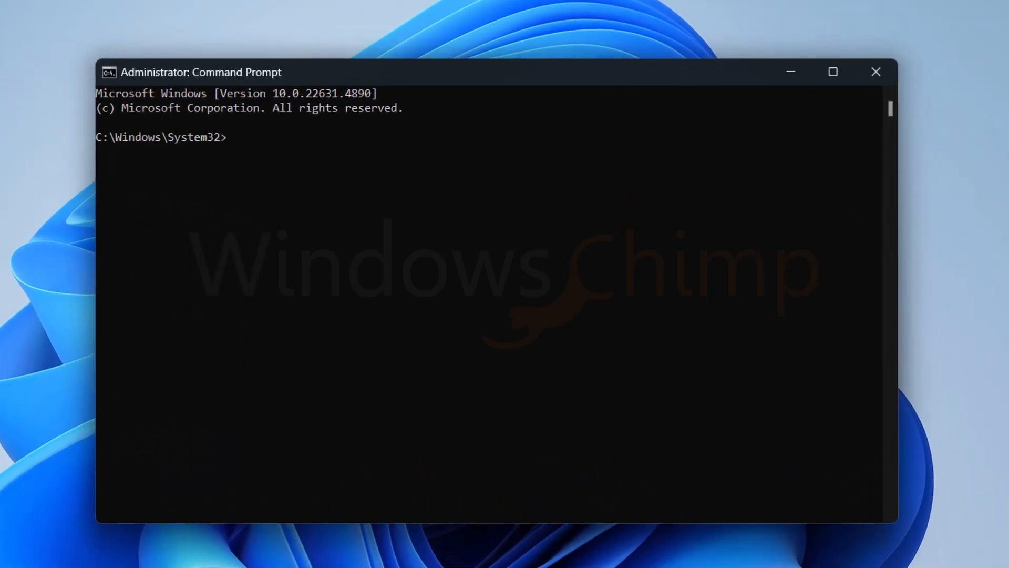
# Run winget search chrome in the Command Prompt
pyautogui.write('winget search')
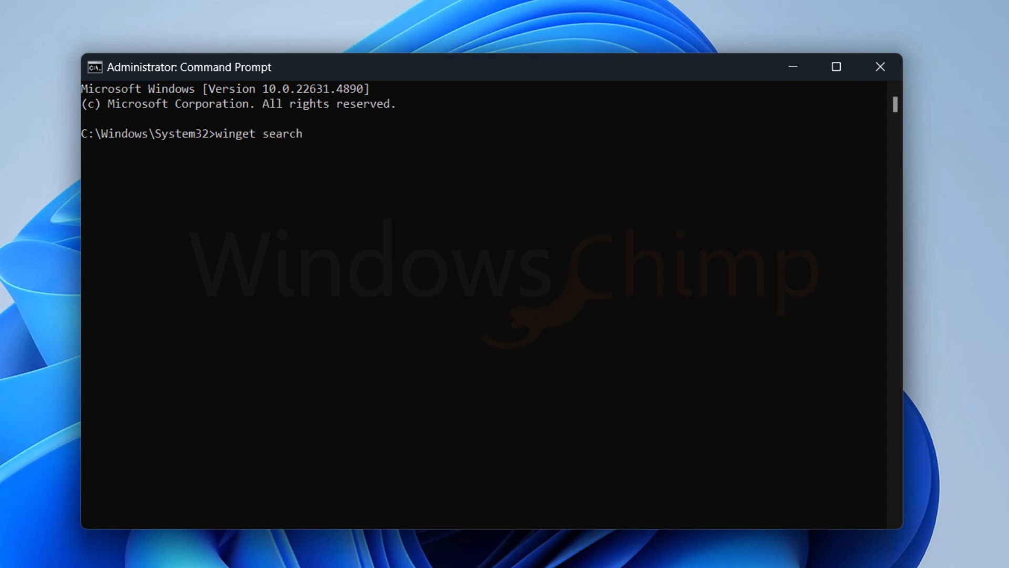
pyautogui.write(' chrome')
pyautogui.press('Return')
# Copy the Google.Chrome package ID from the search results
pyautogui.scroll(2, 378, 200)
pyautogui.moveTo(376, 194); pyautogui.dragTo(464, 194)
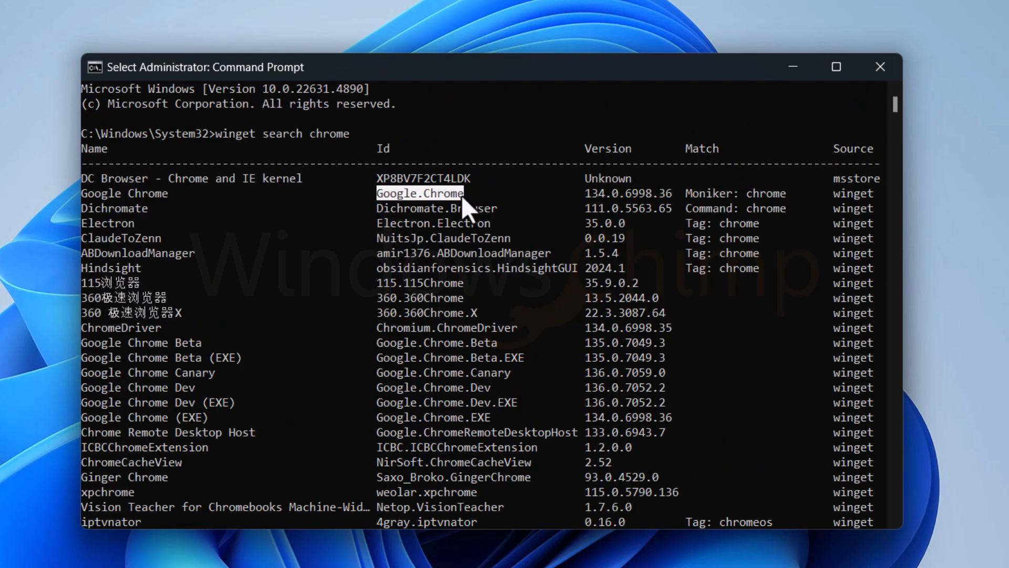
pyautogui.hotkey('ctrl', 'c')
# Run winget install Google.Chrome using the copied package ID
pyautogui.scroll(-4, 410, 436)
pyautogui.write('winget in')
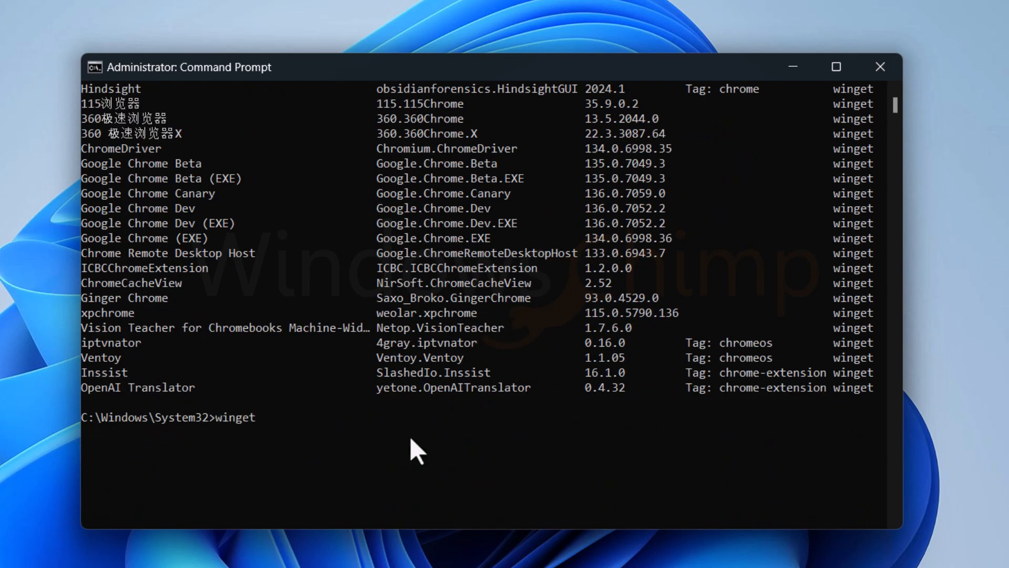
pyautogui.write('stall')
pyautogui.hotkey('ctrl', 'v')
pyautogui.press('Return')
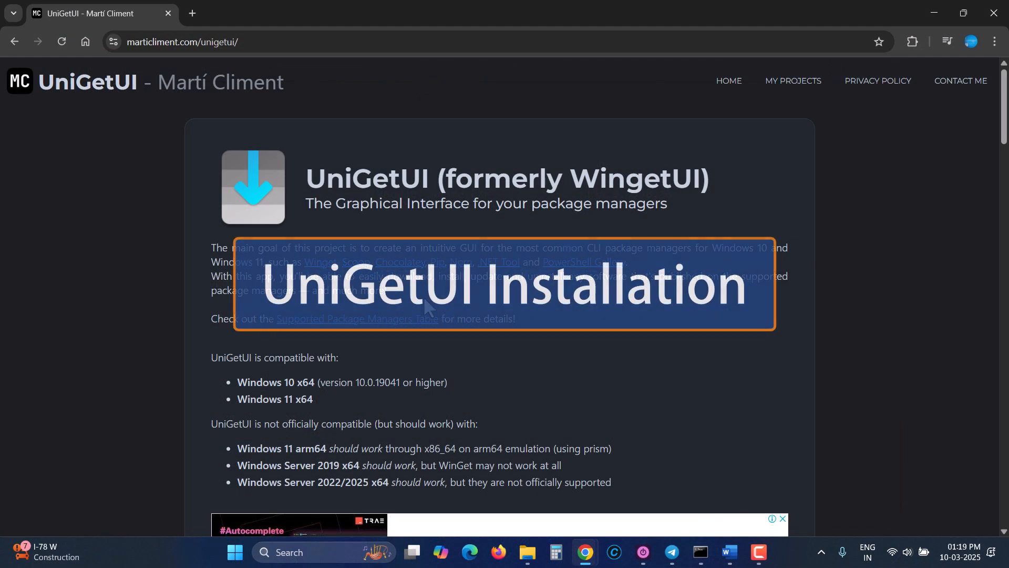
# Download the UniGetUI installer from the website and launch it
pyautogui.scroll(-8, 425, 303)
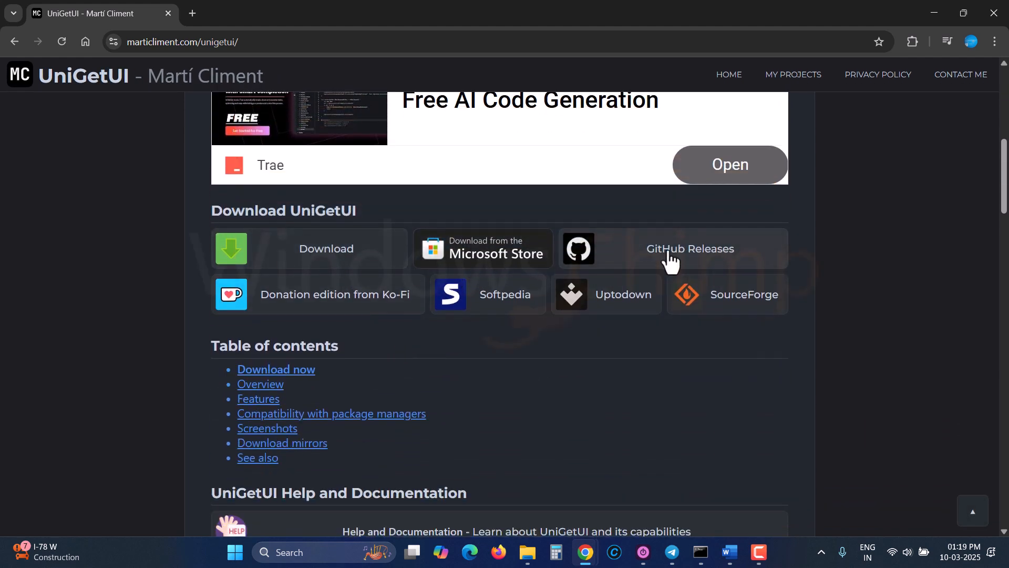
pyautogui.click(322, 259)
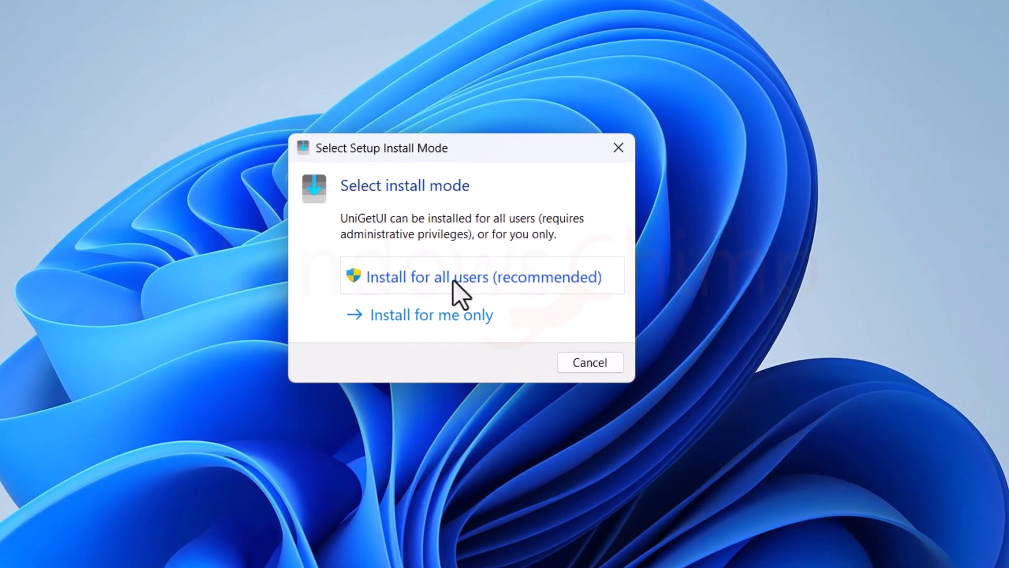
pyautogui.click(458, 272)
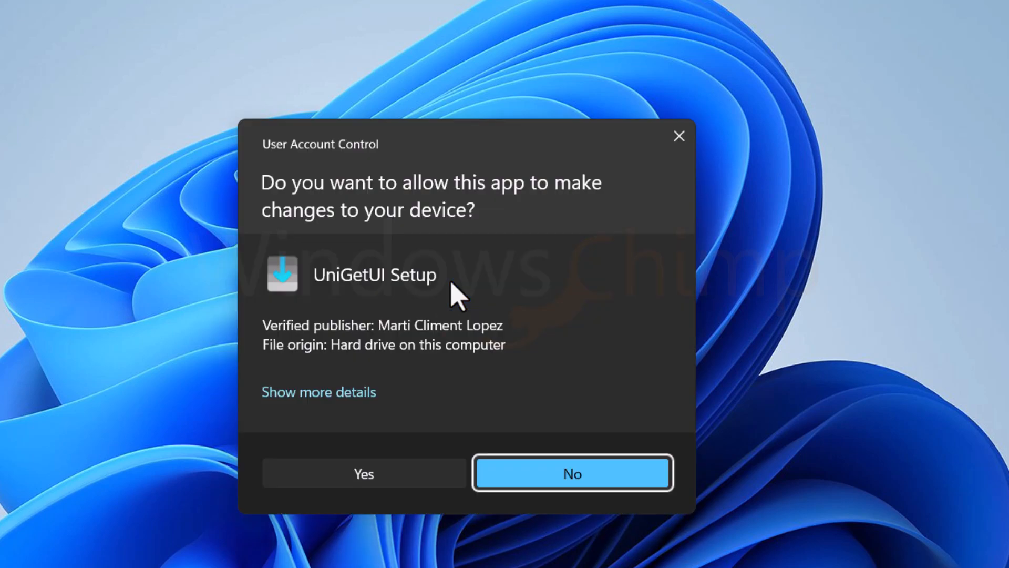
# Allow the UniGetUI setup, keep English as the setup language, and continue past the welcome page
pyautogui.click(362, 475)
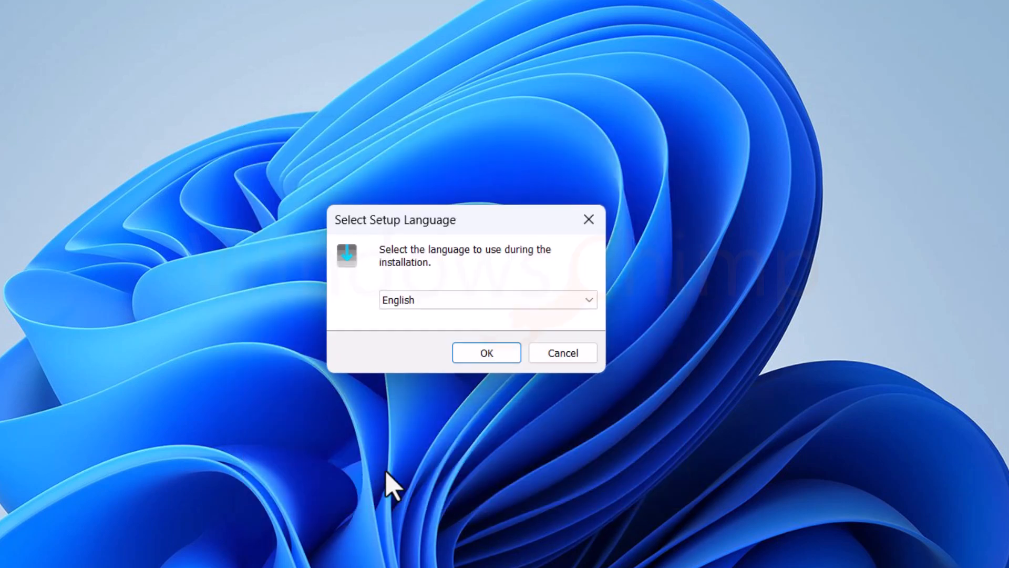
pyautogui.click(494, 357)
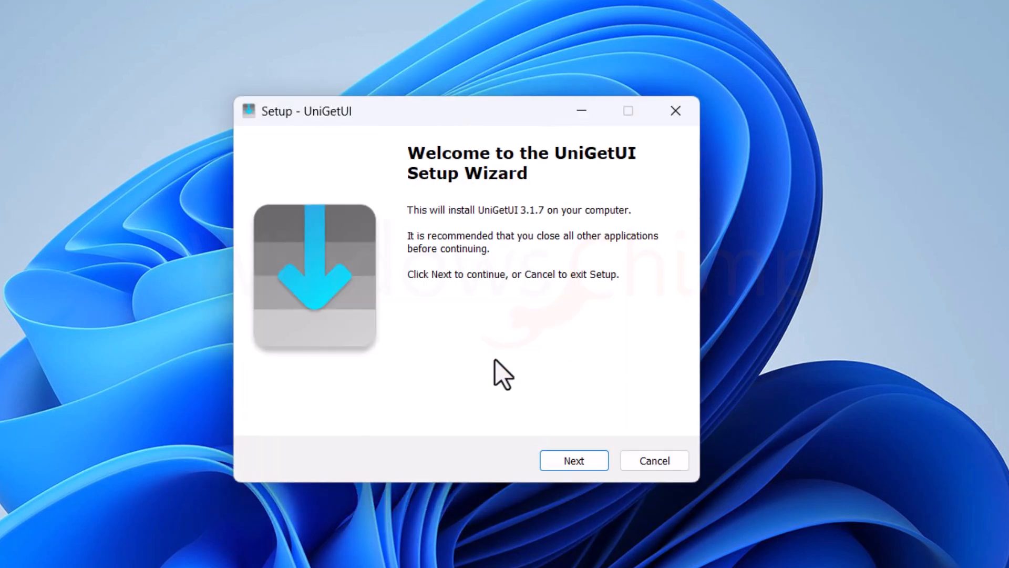
pyautogui.click(583, 461)
pyautogui.click(583, 462)
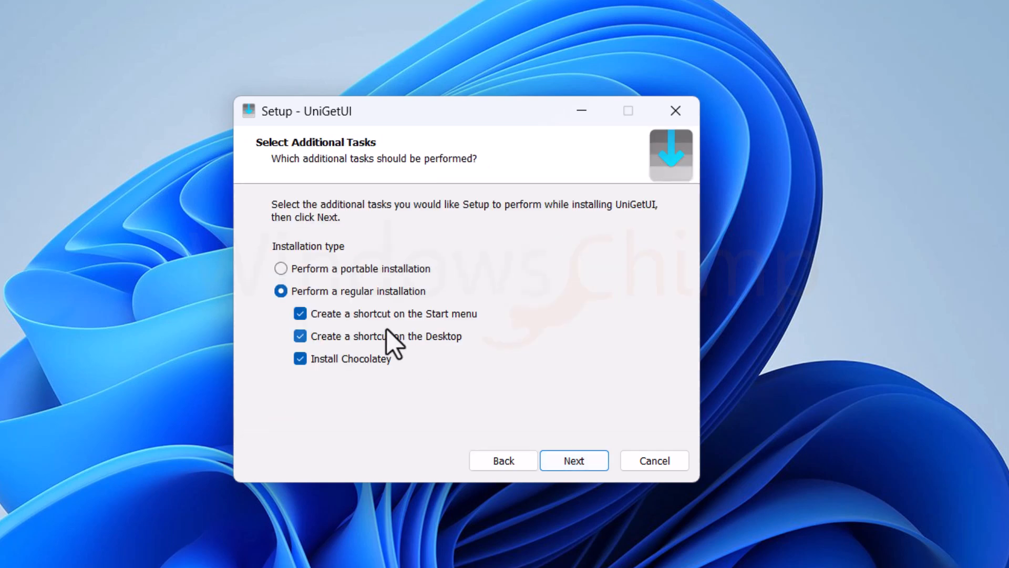
# Uncheck the Desktop shortcut option, install UniGetUI as a regular installation, and finish with Launch UniGetUI checked
pyautogui.click(396, 339)
pyautogui.click(581, 461)
pyautogui.click(582, 461)
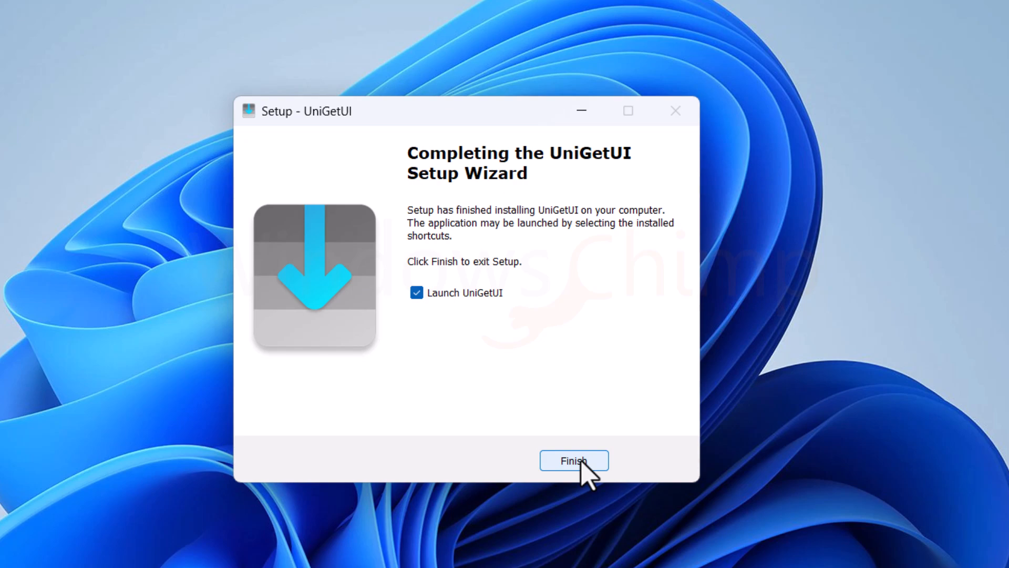
pyautogui.click(582, 462)
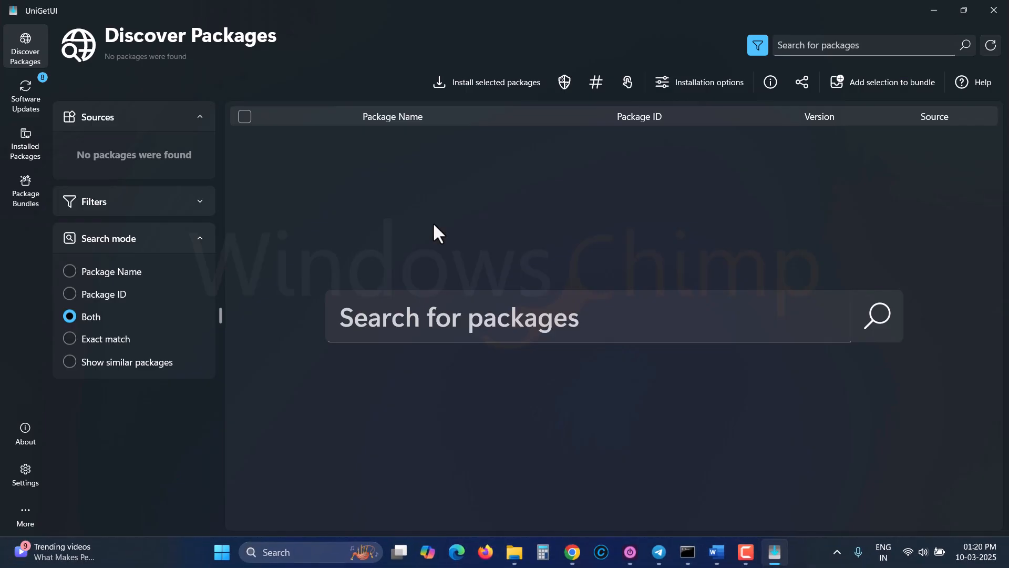
# Search the packages for everything
pyautogui.click(506, 320)
pyautogui.write('everything')
pyautogui.press('Return')
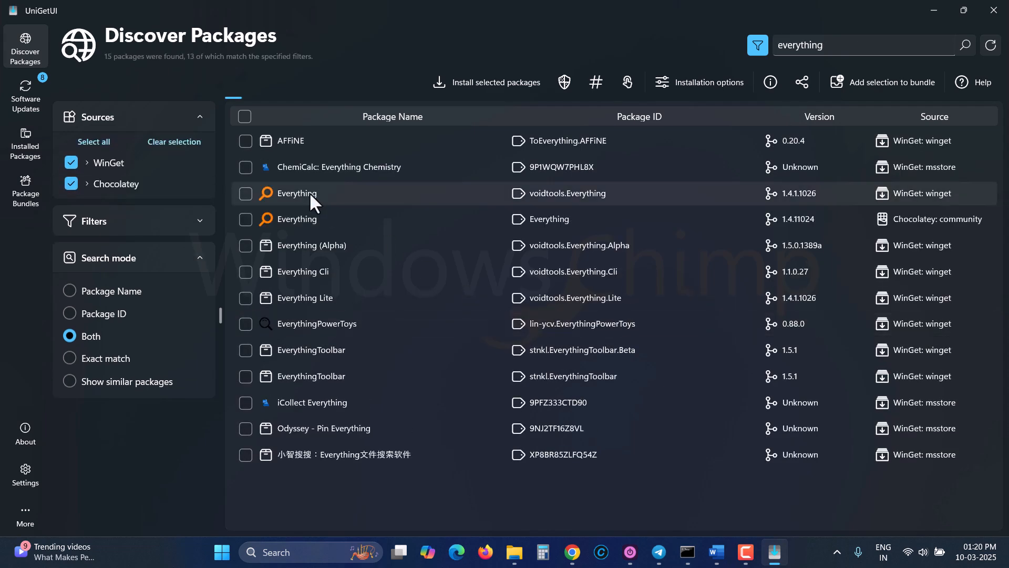
# Install the voidtools Everything package and allow it to make changes to the device
pyautogui.rightClick(310, 193)
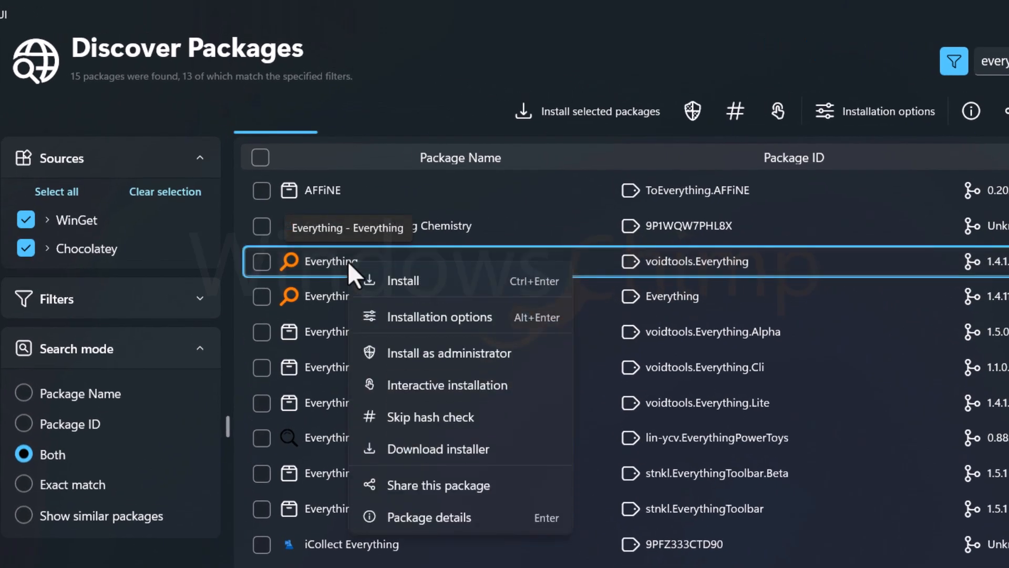
pyautogui.click(419, 284)
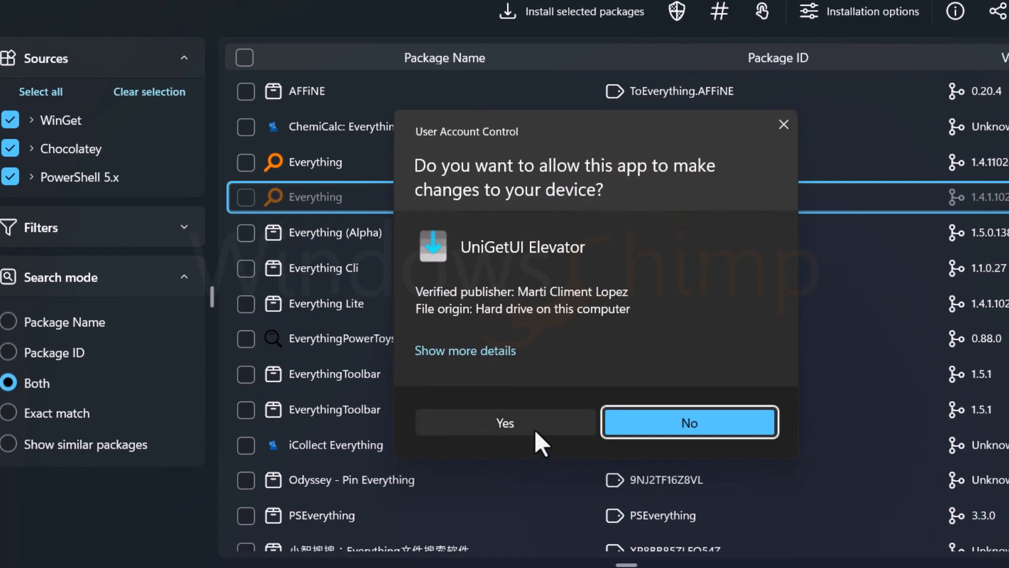
pyautogui.click(531, 426)
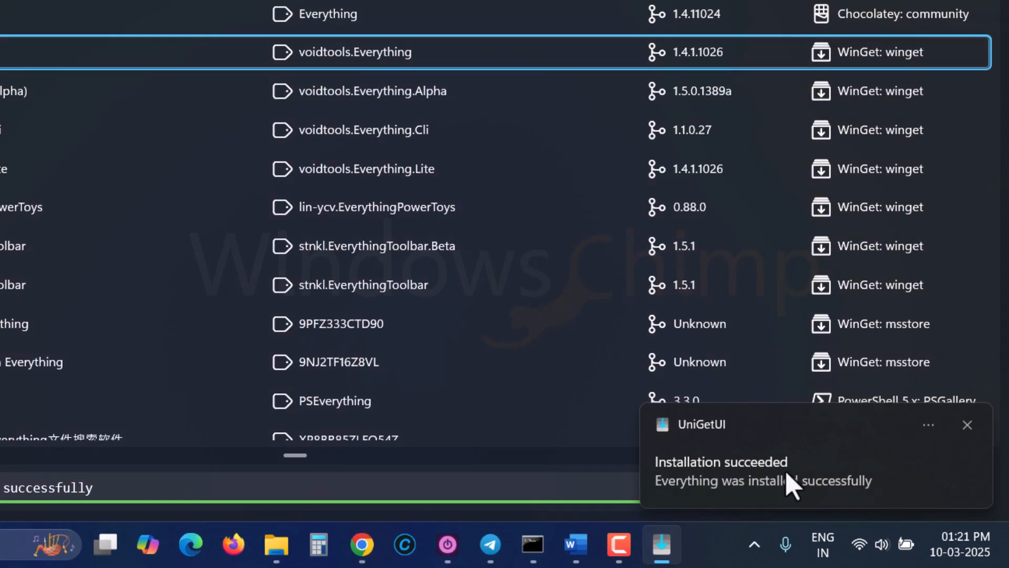
pyautogui.click(735, 474)
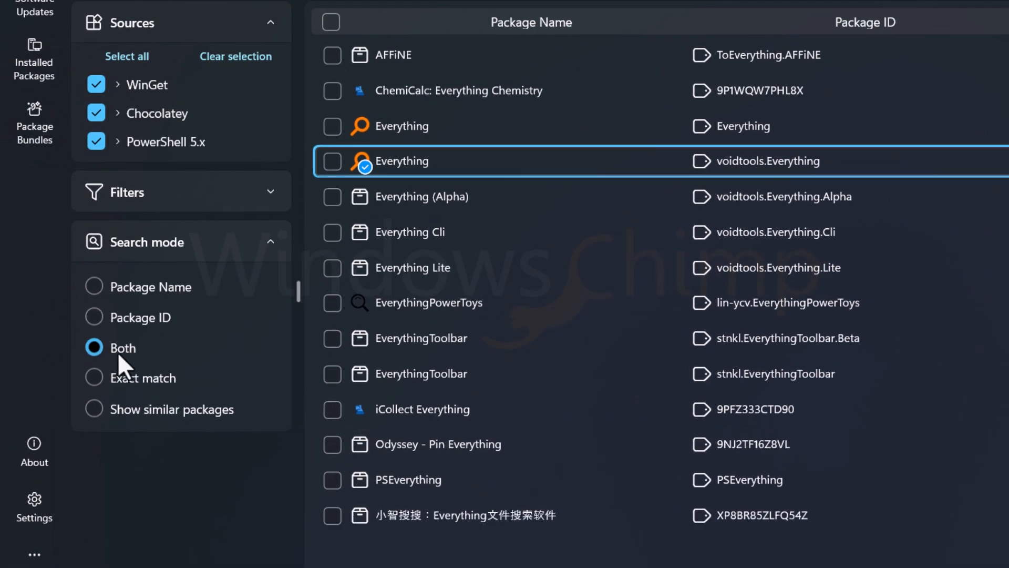
# Try the Exact match and Show similar packages search modes, then return to Both
pyautogui.click(91, 379)
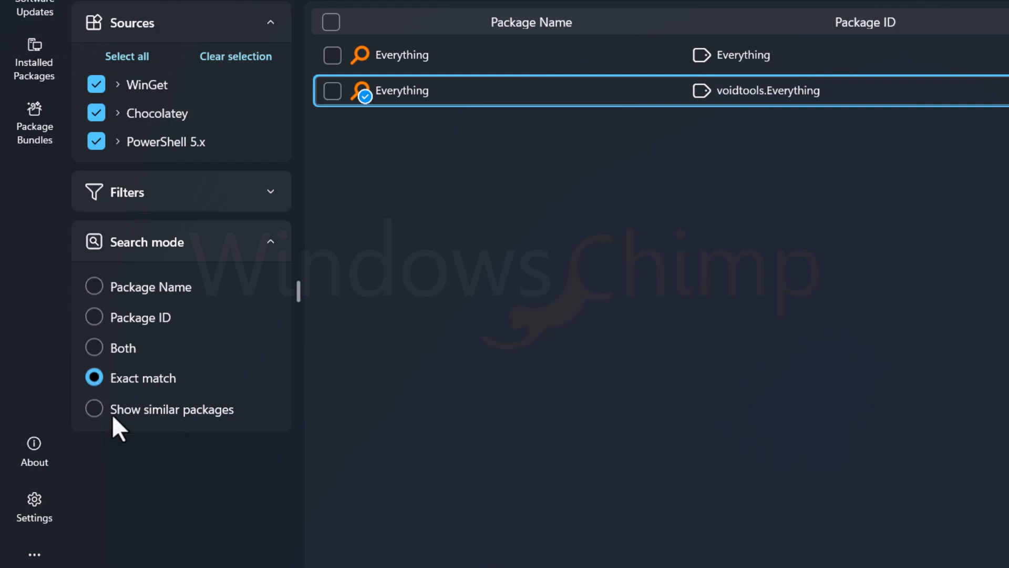
pyautogui.click(95, 408)
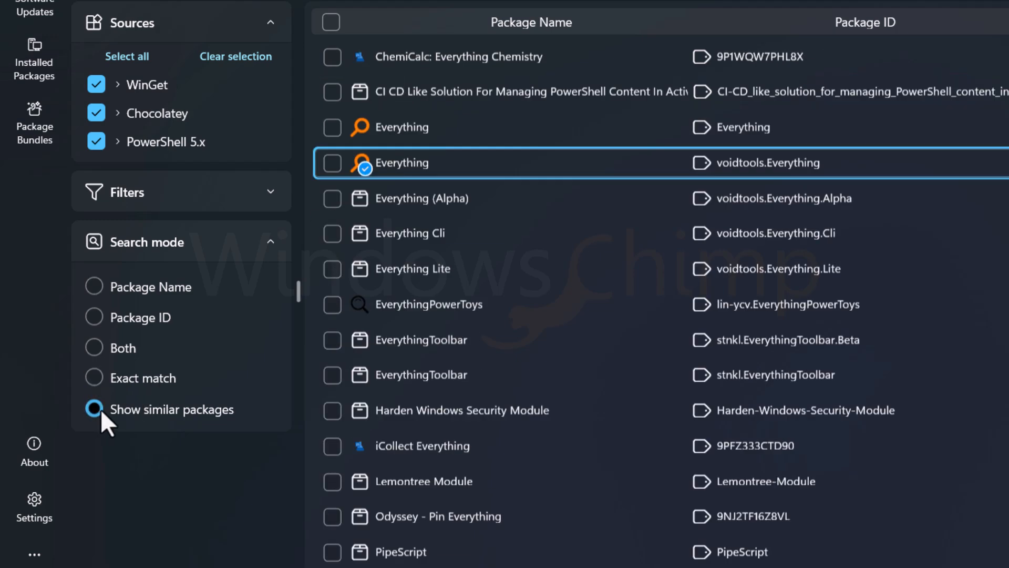
pyautogui.scroll(-2, 628, 391)
pyautogui.scroll(3, 633, 414)
pyautogui.click(94, 348)
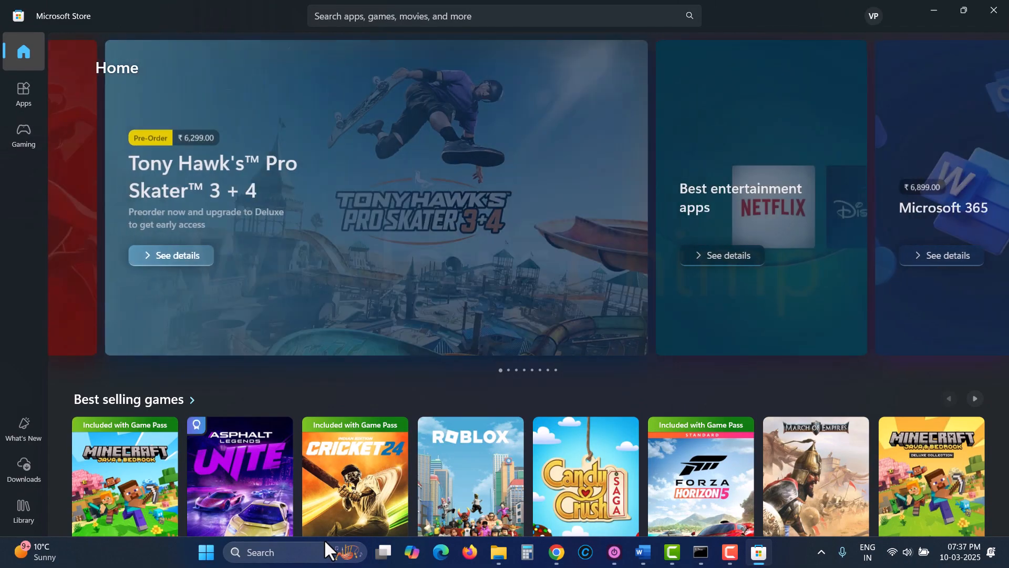
# Browse the Microsoft Store home page
pyautogui.scroll(-8, 504, 415)
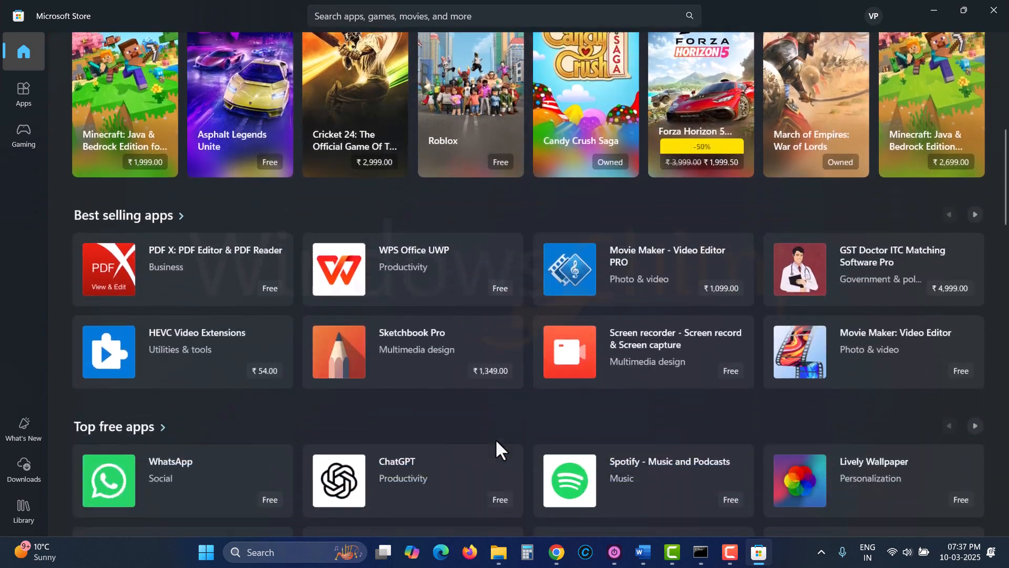
pyautogui.scroll(-15, 496, 441)
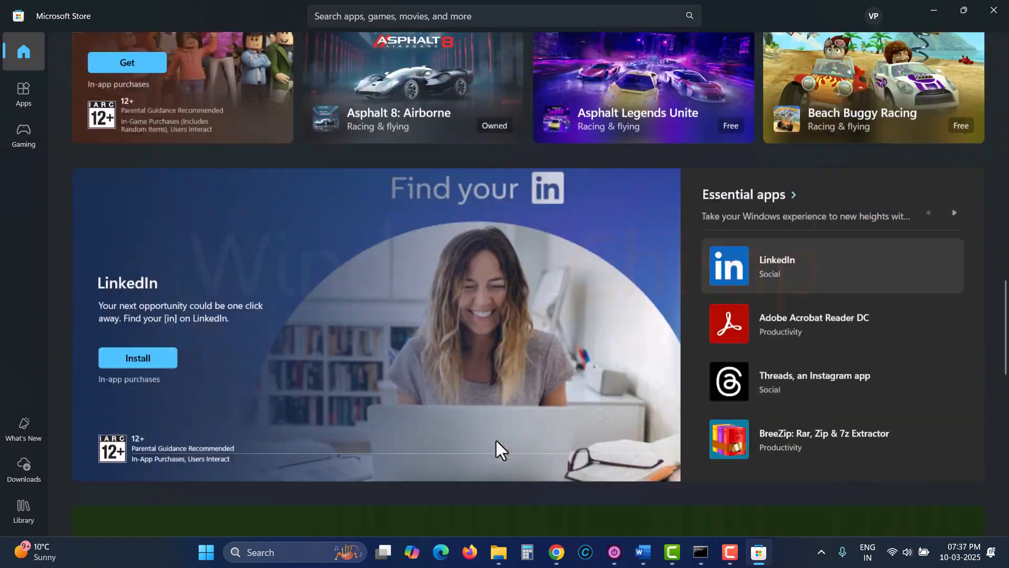
pyautogui.scroll(-8, 496, 440)
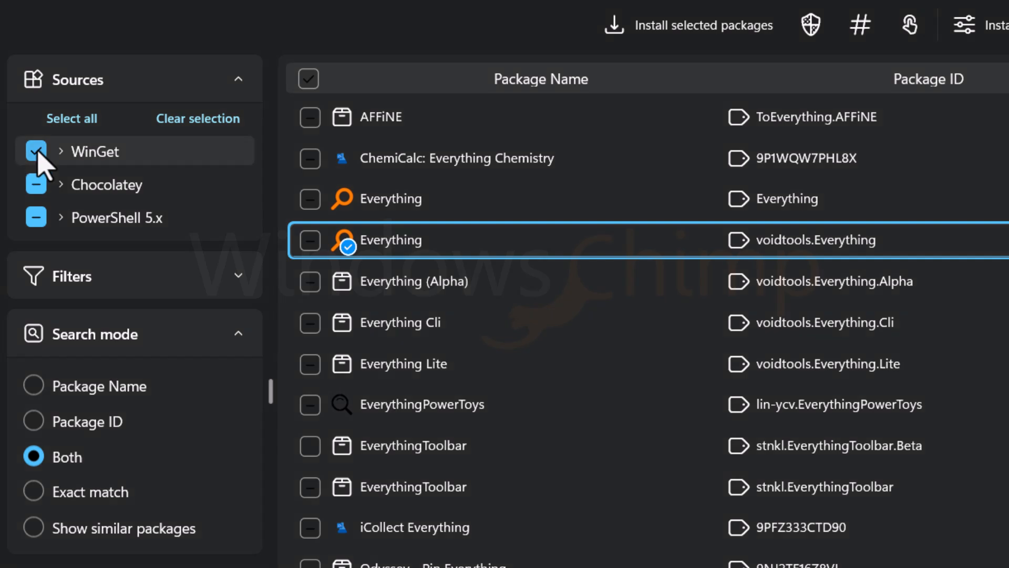
# Re-select the WinGet and Chocolatey package sources
pyautogui.click(37, 152)
pyautogui.click(36, 152)
pyautogui.click(35, 185)
pyautogui.click(36, 185)
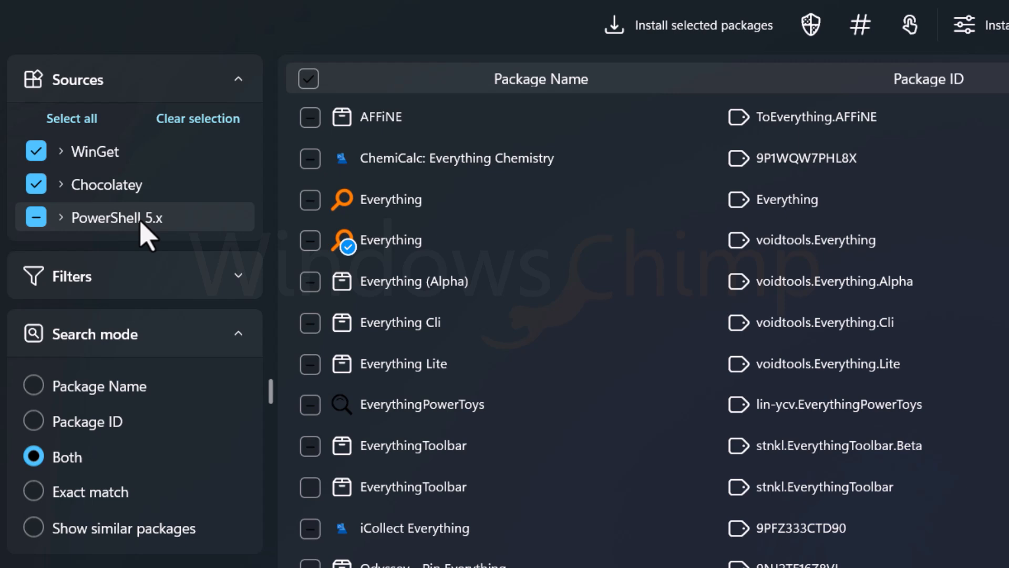
# In the voidtools Everything installation options, set the version to install to 1.4.1.1026 and ignore future updates for the package
pyautogui.rightClick(394, 242)
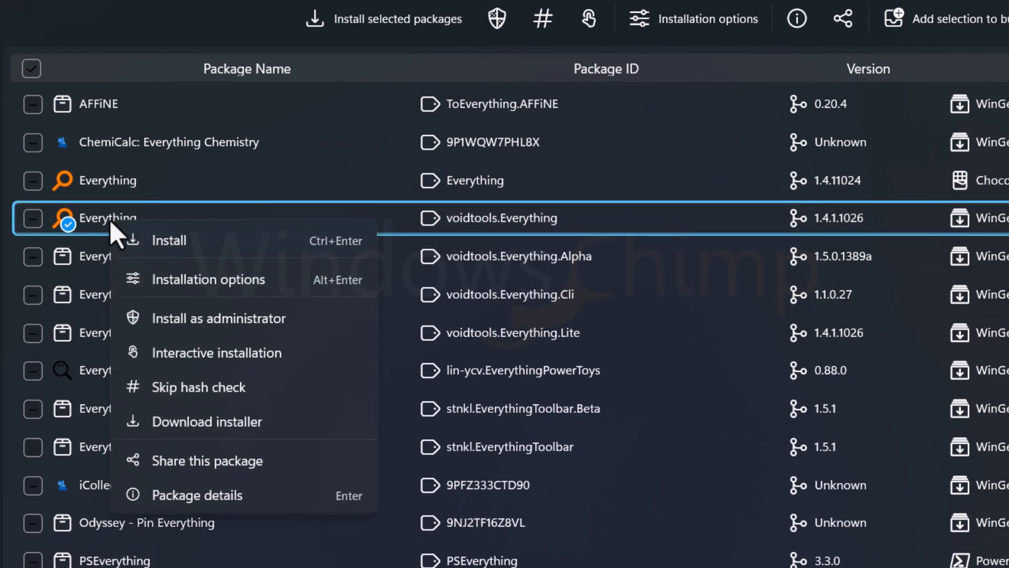
pyautogui.click(215, 283)
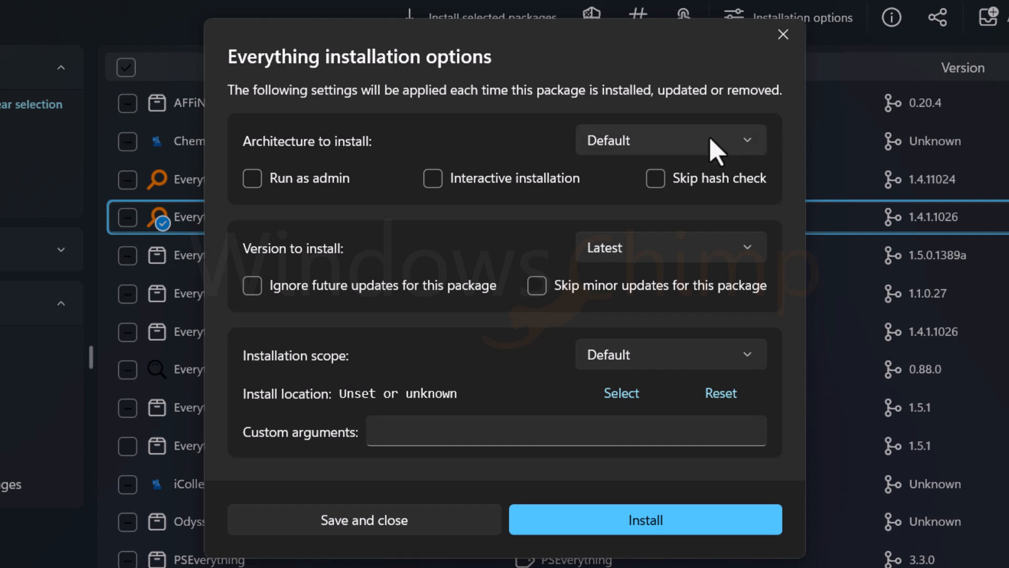
pyautogui.click(709, 139)
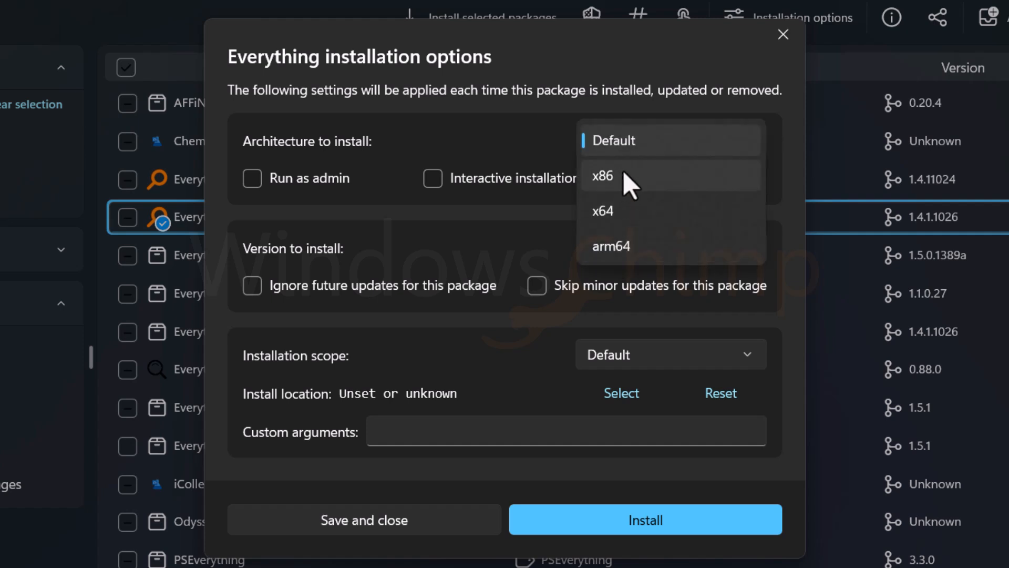
pyautogui.click(437, 126)
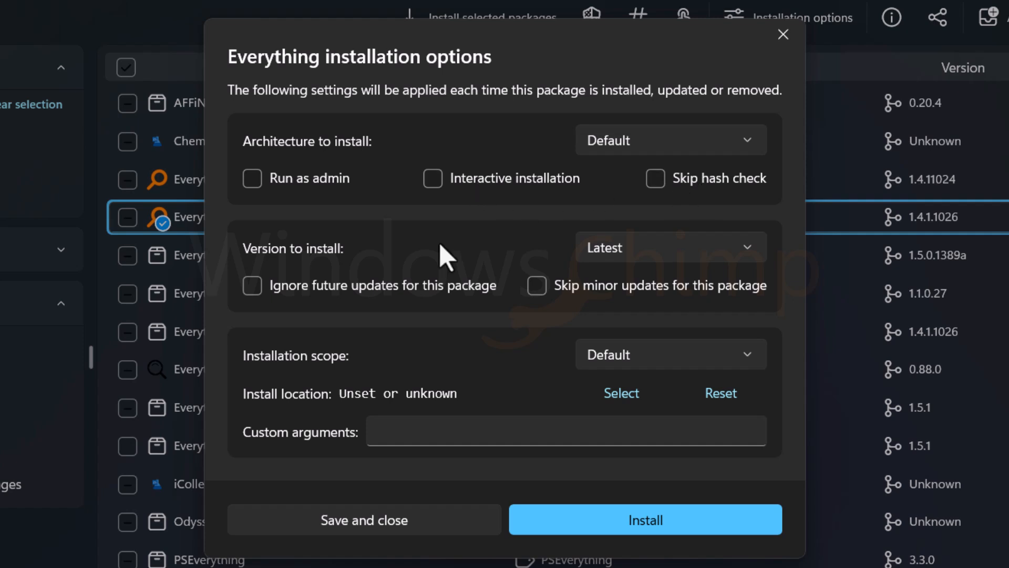
pyautogui.click(599, 247)
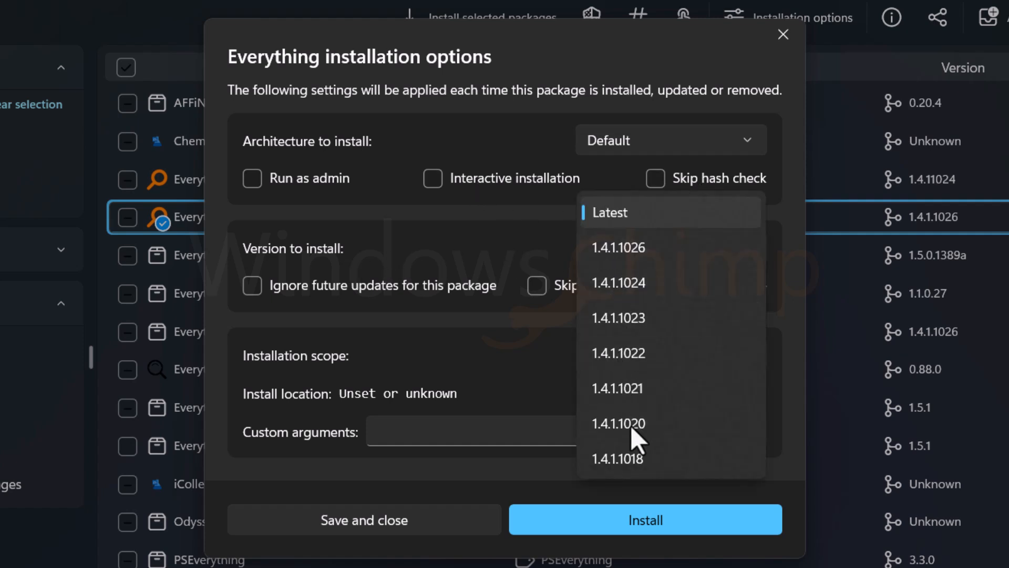
pyautogui.click(640, 247)
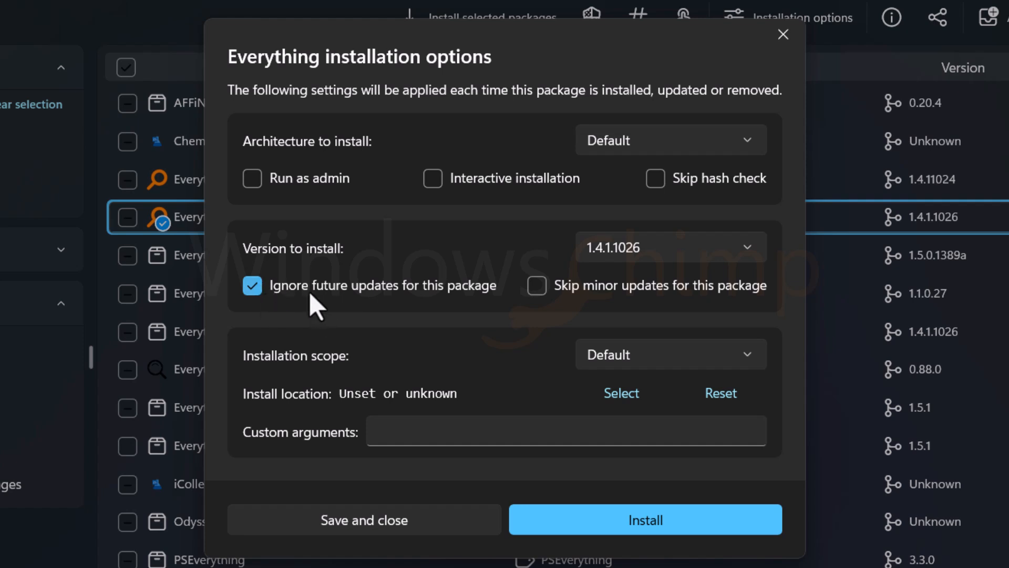
pyautogui.click(295, 285)
pyautogui.click(261, 287)
pyautogui.click(689, 353)
pyautogui.click(478, 344)
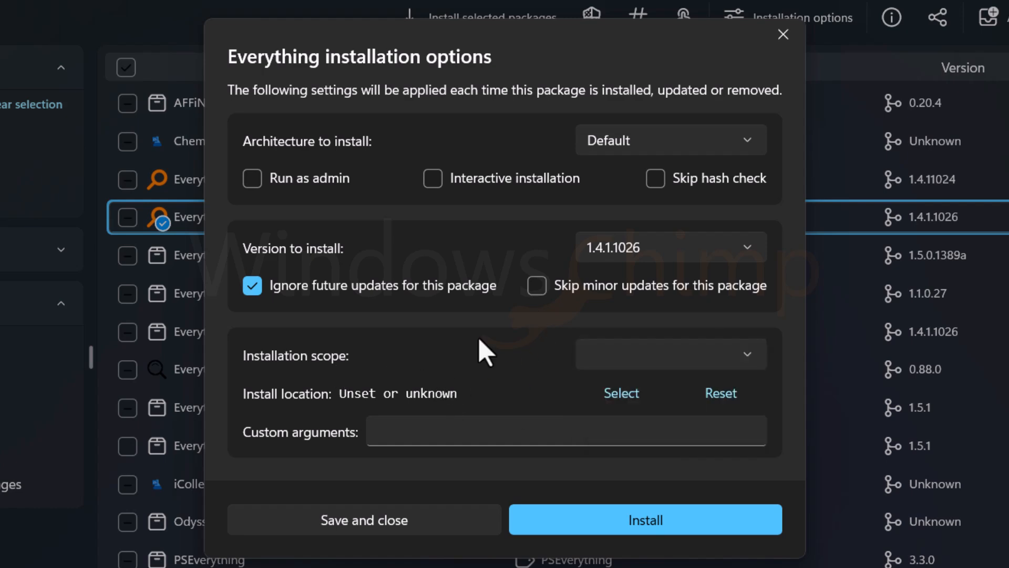
pyautogui.click(783, 34)
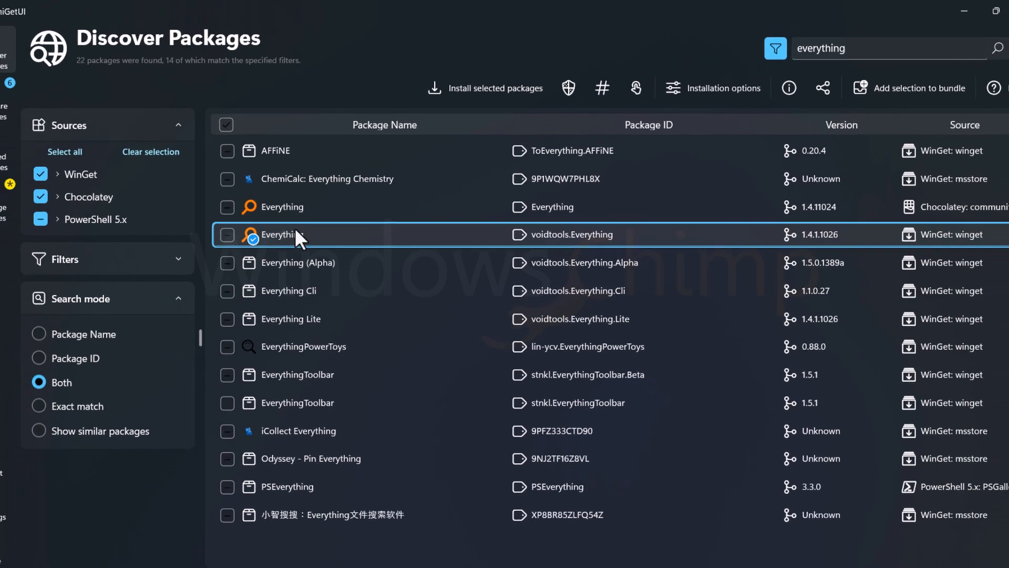
# Update only Dev Home (Preview), Google Chrome (EXE) and Windows Terminal, deselecting the Visual C++ Redistributables, Oracle VM VirtualBox and WinRAR
pyautogui.rightClick(269, 223)
pyautogui.click(367, 430)
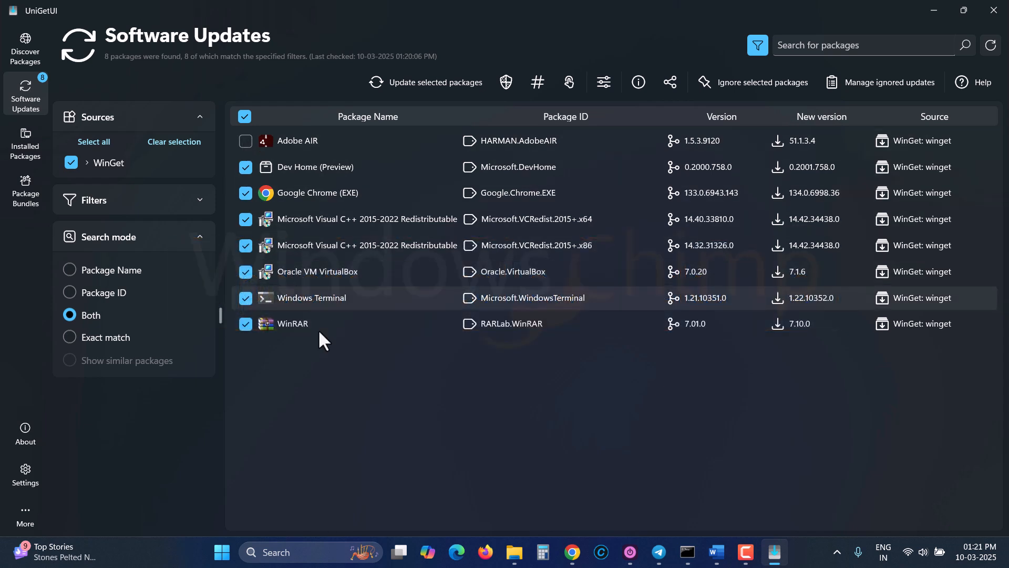
pyautogui.click(245, 220)
pyautogui.click(245, 246)
pyautogui.click(247, 273)
pyautogui.click(273, 323)
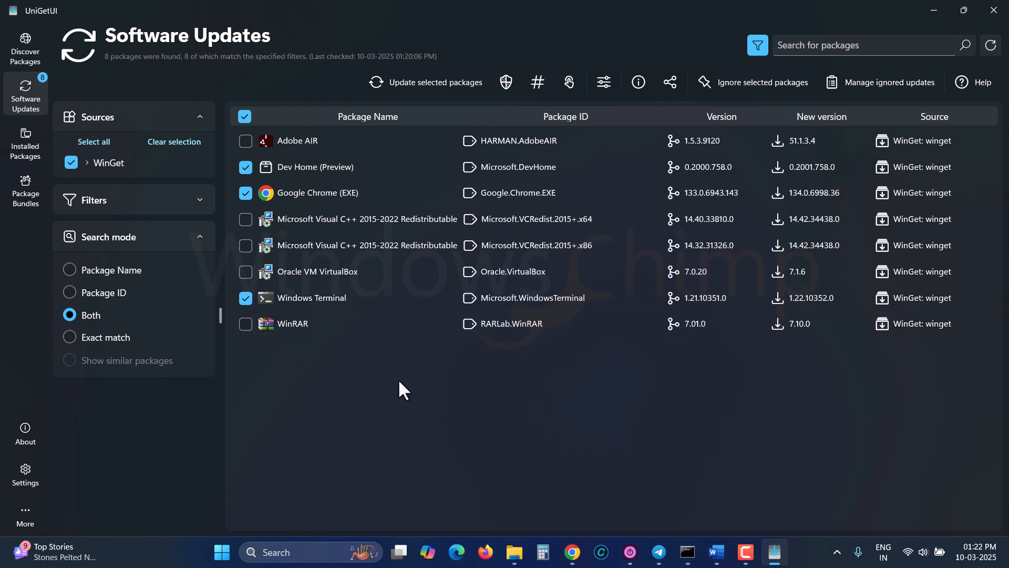
pyautogui.click(450, 81)
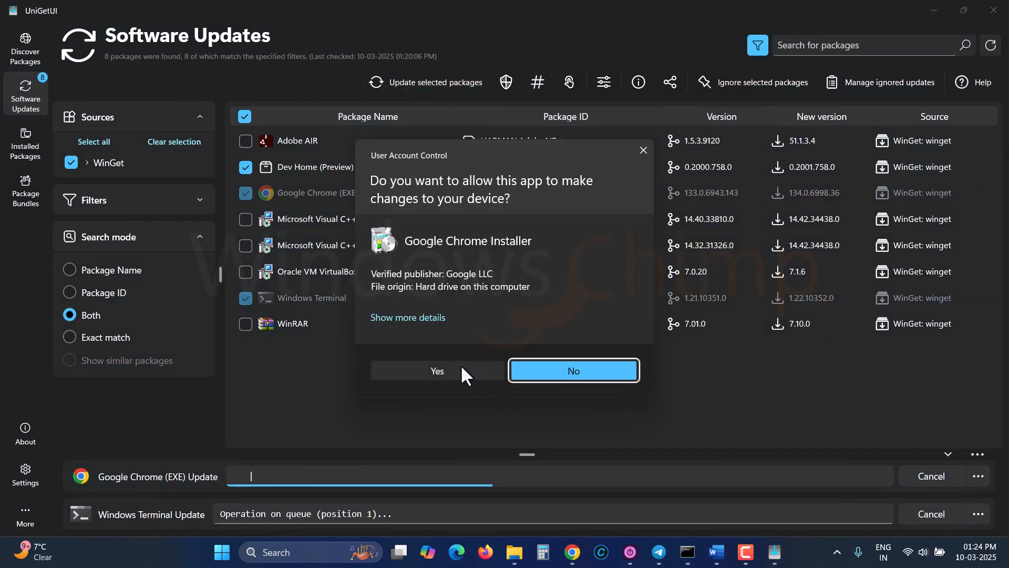
# Pause updates for WinRAR for 1 year
pyautogui.click(460, 365)
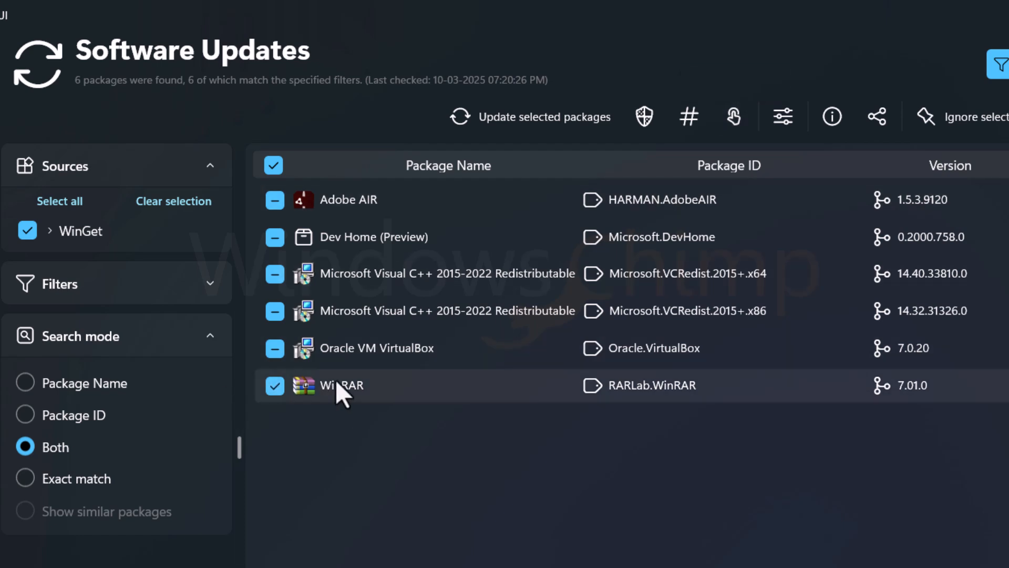
pyautogui.rightClick(336, 379)
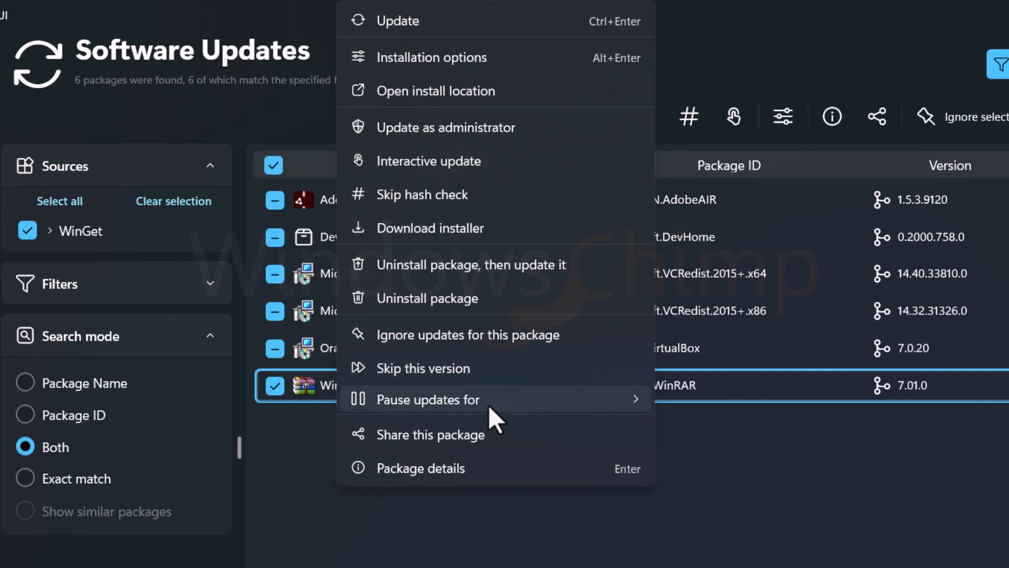
pyautogui.moveTo(504, 399)
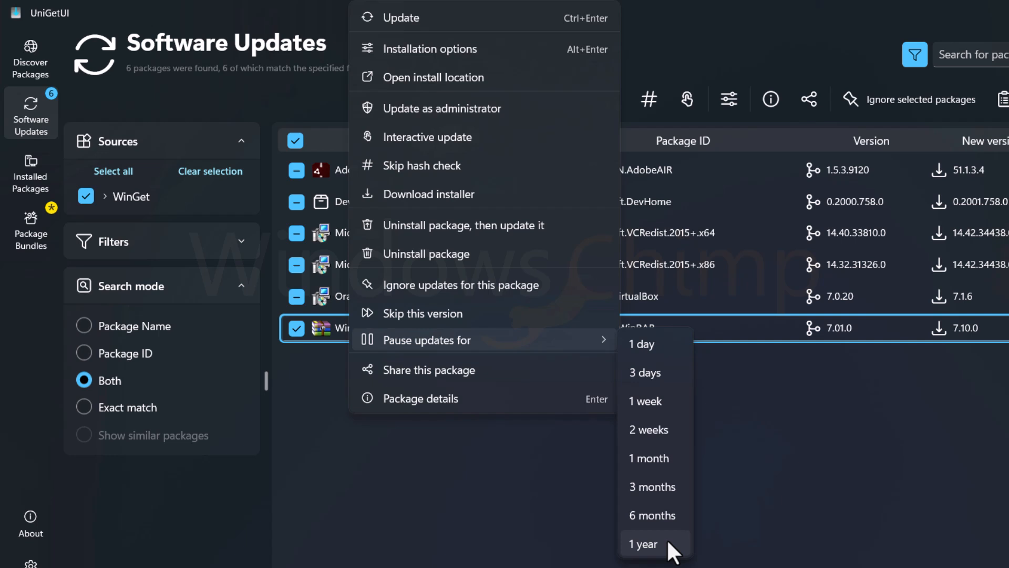
pyautogui.click(668, 540)
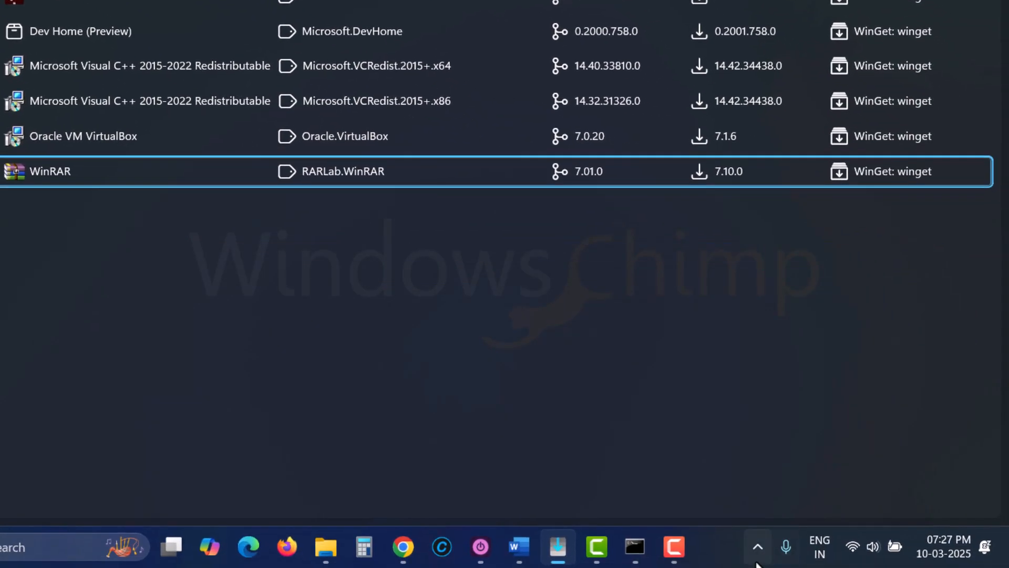
# In the install and update preferences, enable automatic installation of available updates and check for updates every 8 hours
pyautogui.click(757, 554)
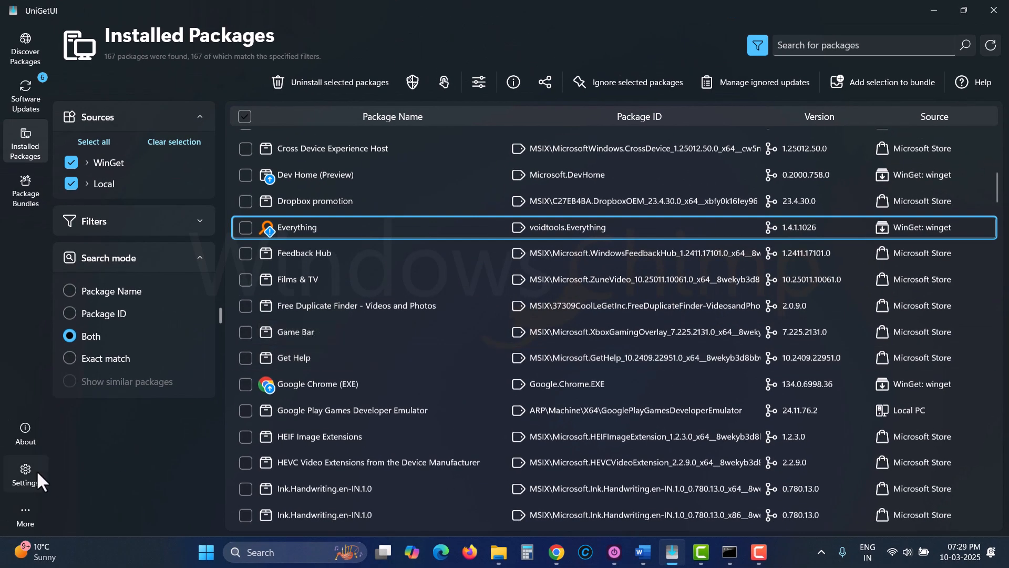
pyautogui.click(26, 473)
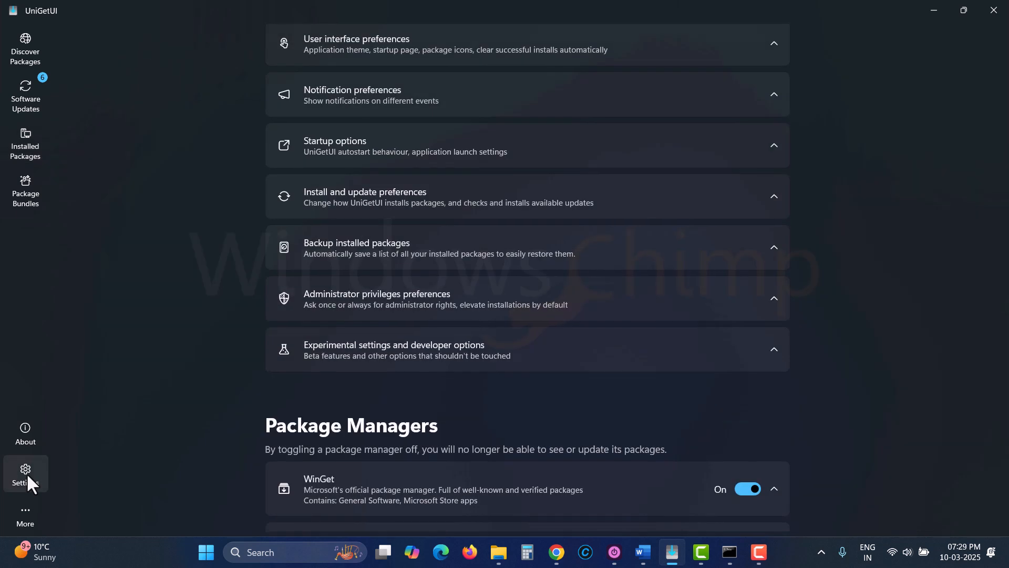
pyautogui.click(350, 200)
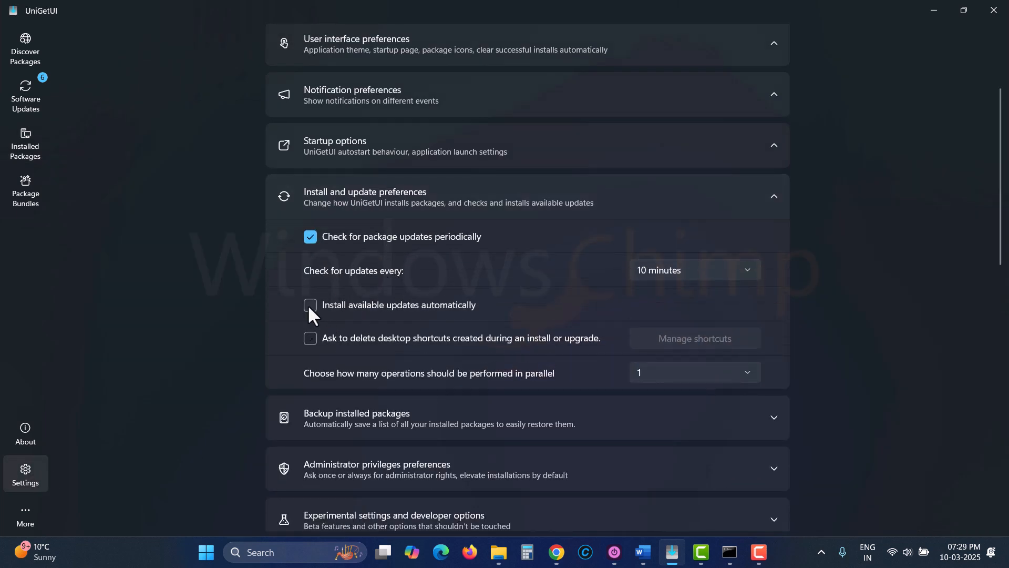
pyautogui.click(695, 270)
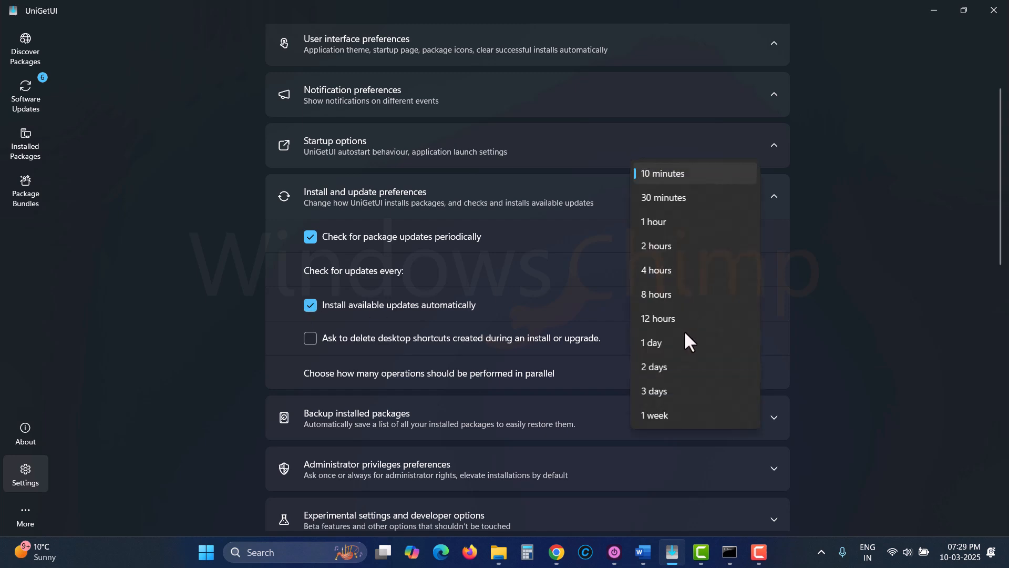
pyautogui.click(658, 294)
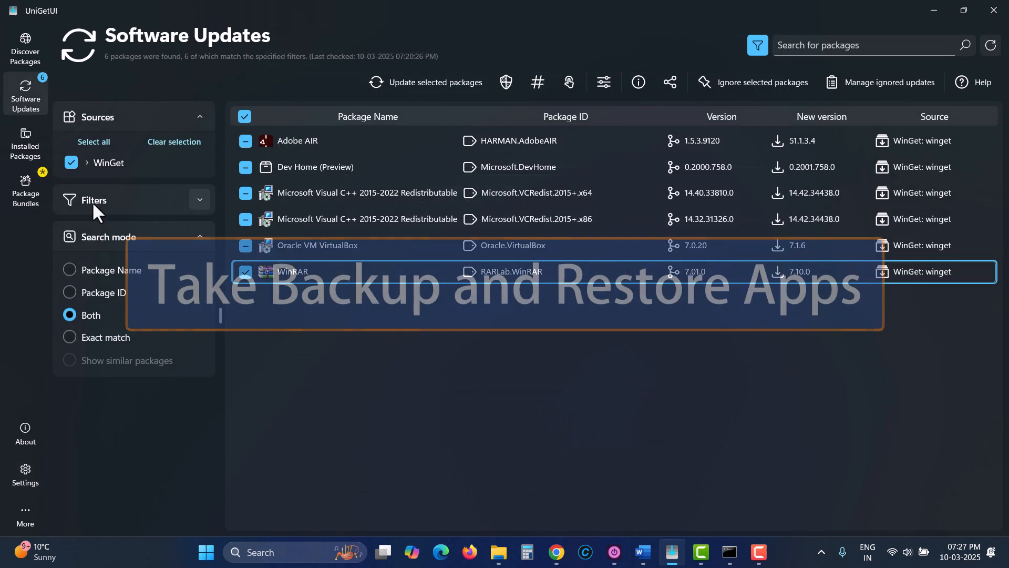
# Add the installed Films & TV and Everything packages to the package bundle
pyautogui.click(27, 143)
pyautogui.click(244, 280)
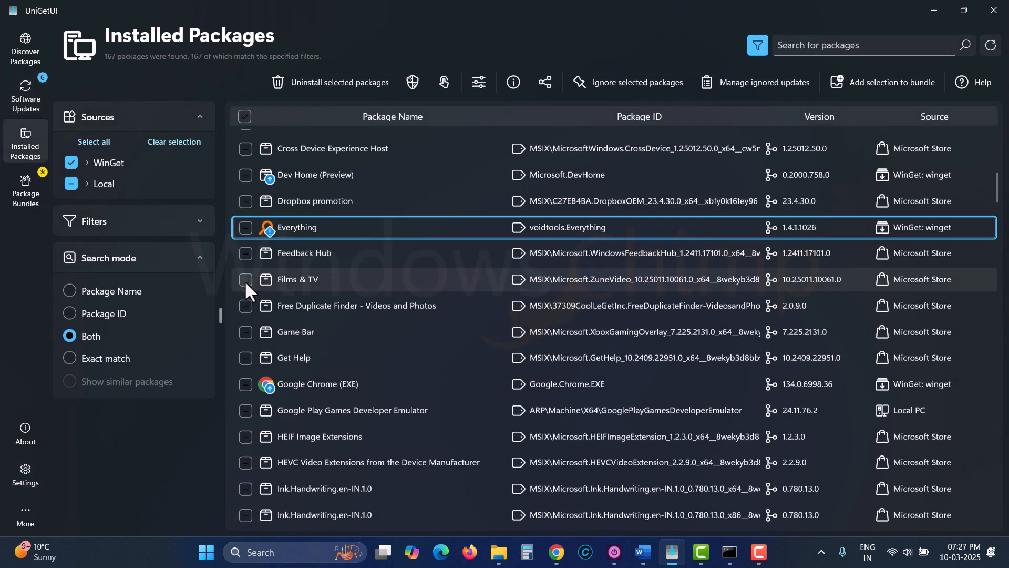
pyautogui.click(245, 228)
pyautogui.click(898, 80)
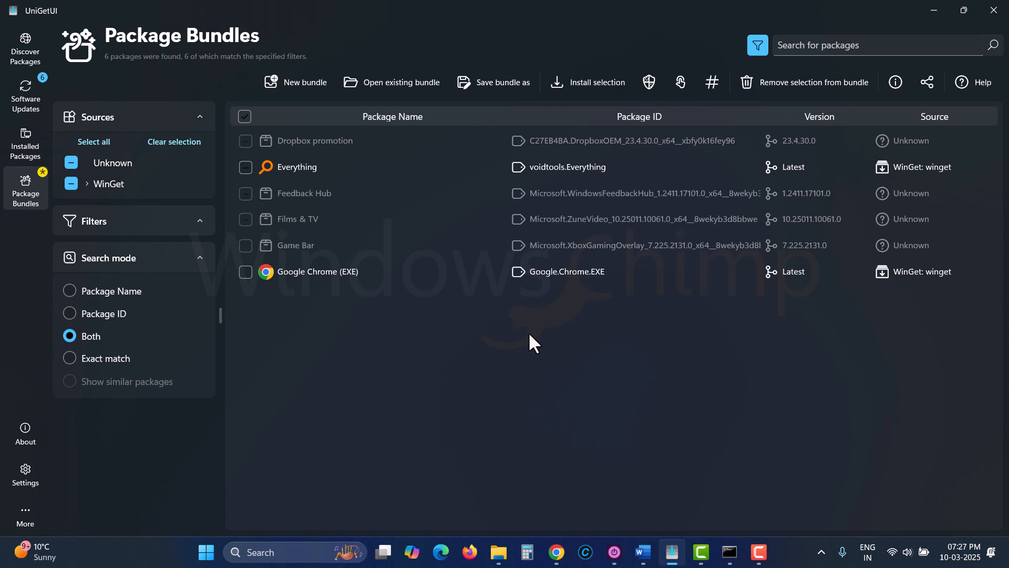
# Add both Everything packages from the Discover Packages search results to the bundle
pyautogui.click(14, 58)
pyautogui.click(243, 220)
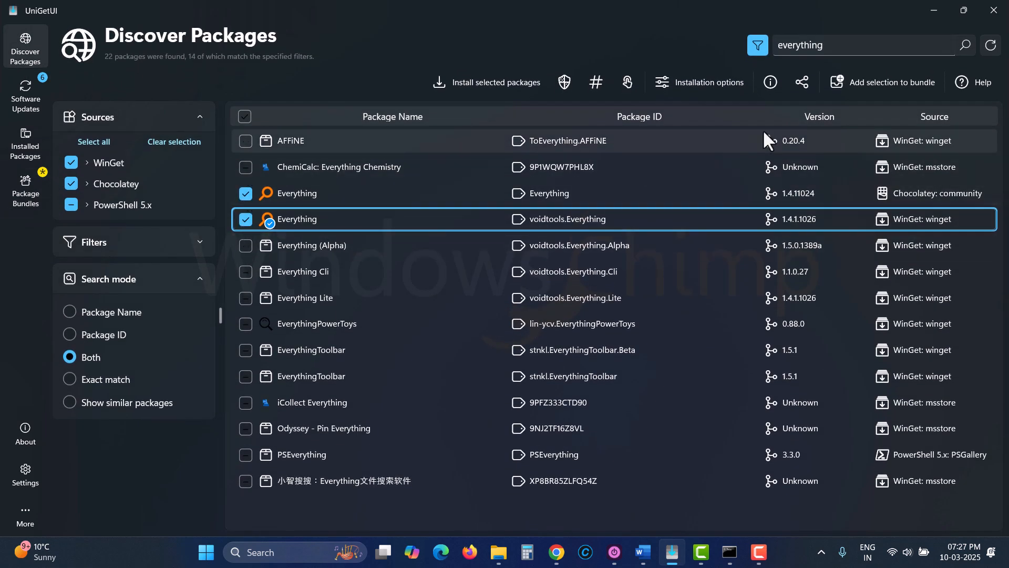
pyautogui.click(882, 82)
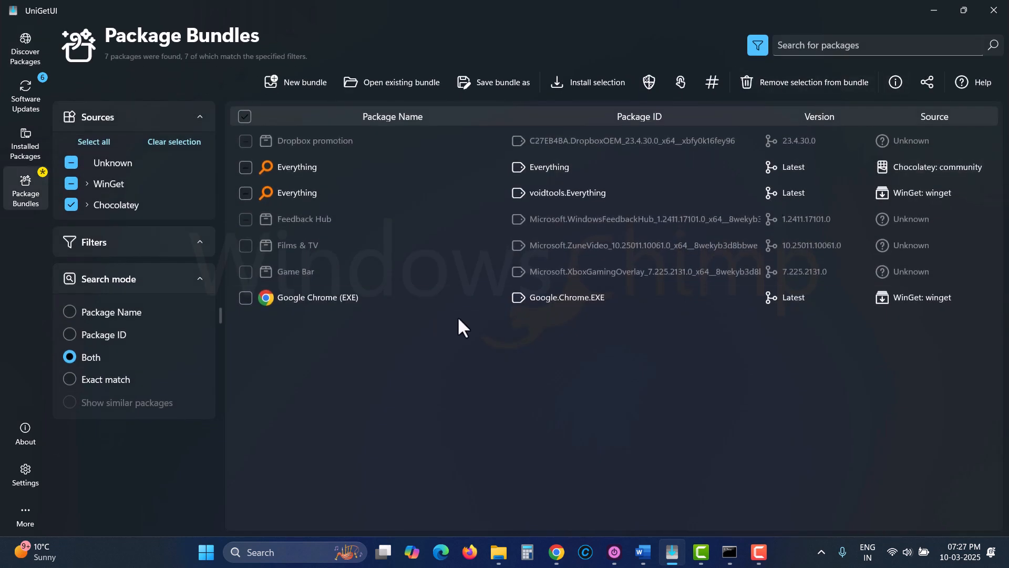
# Save the bundle to the Desktop as Package bundle.ubundle, then close the Desktop folder window
pyautogui.click(476, 82)
pyautogui.click(55, 153)
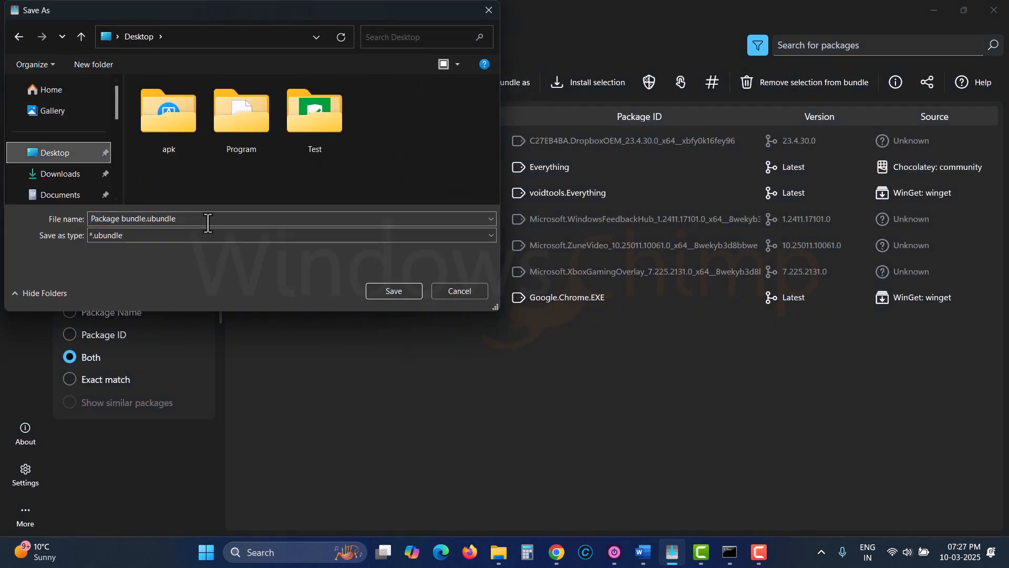
pyautogui.click(399, 292)
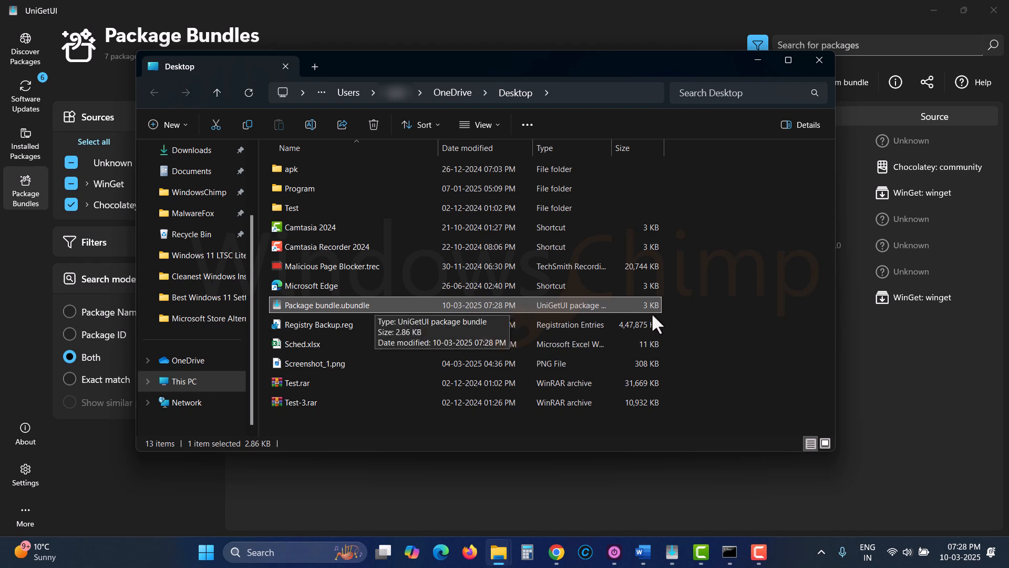
pyautogui.click(819, 60)
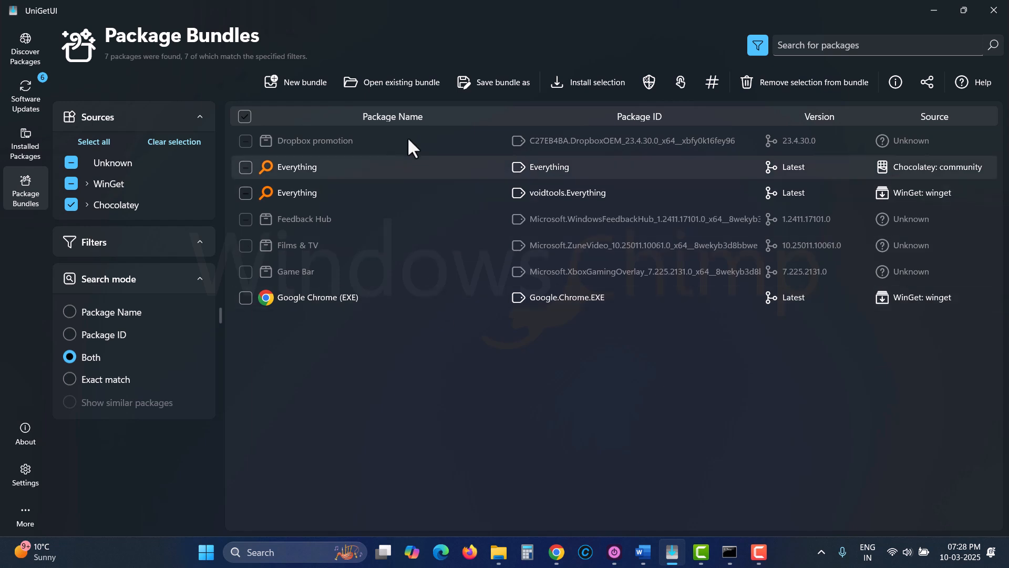
# Open Package bundle.ubundle from the Desktop and select Chrome, Game Bar, Feedback Hub, the Chocolatey Everything and Dropbox promotion
pyautogui.click(392, 81)
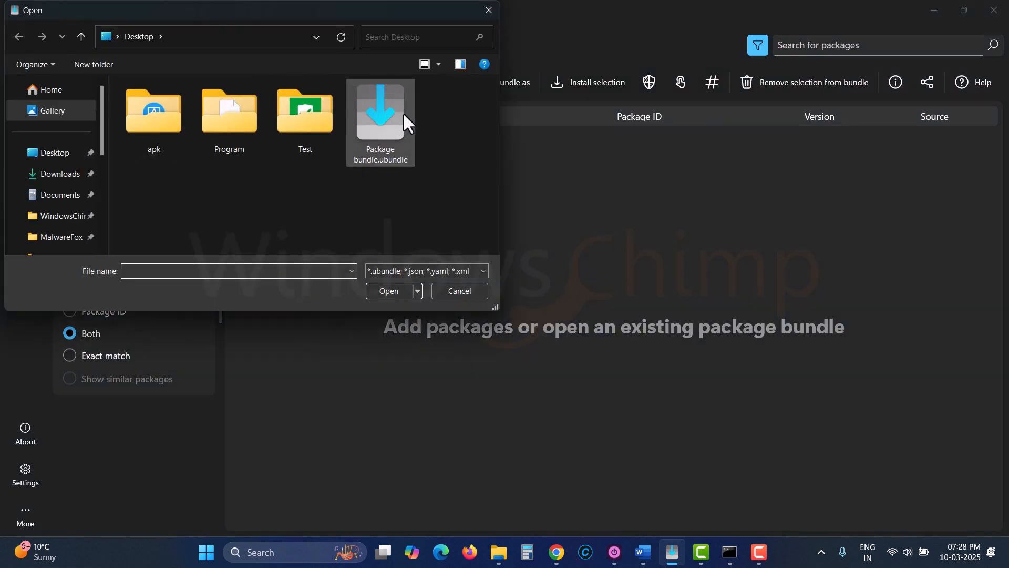
pyautogui.doubleClick(382, 121)
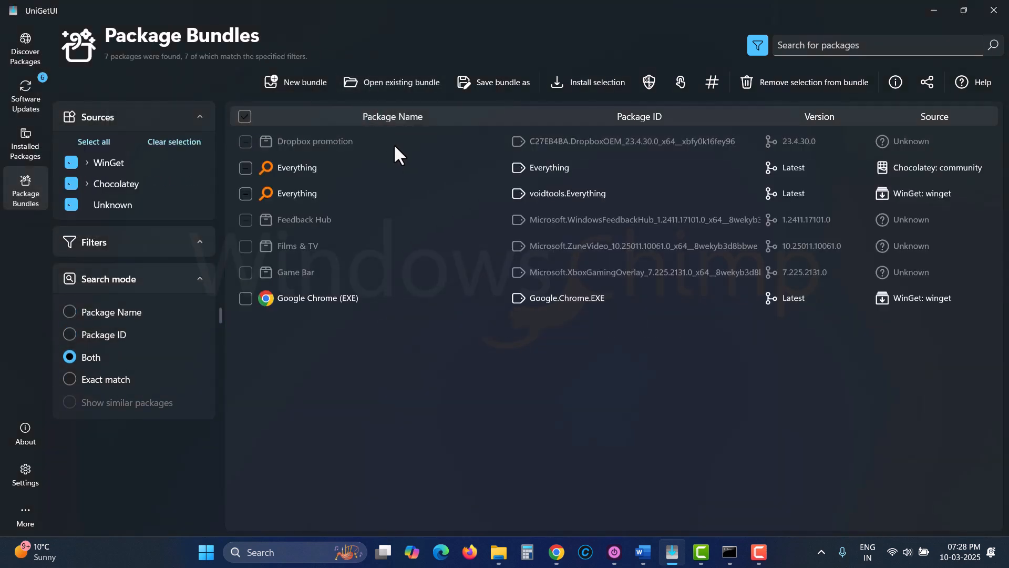
pyautogui.click(244, 295)
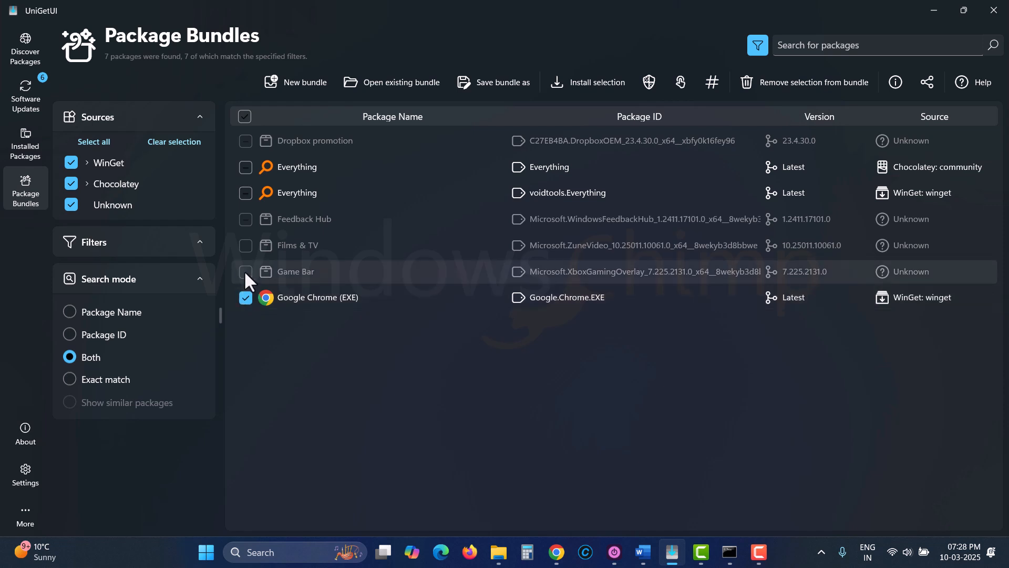
pyautogui.click(244, 270)
pyautogui.click(244, 219)
pyautogui.click(243, 168)
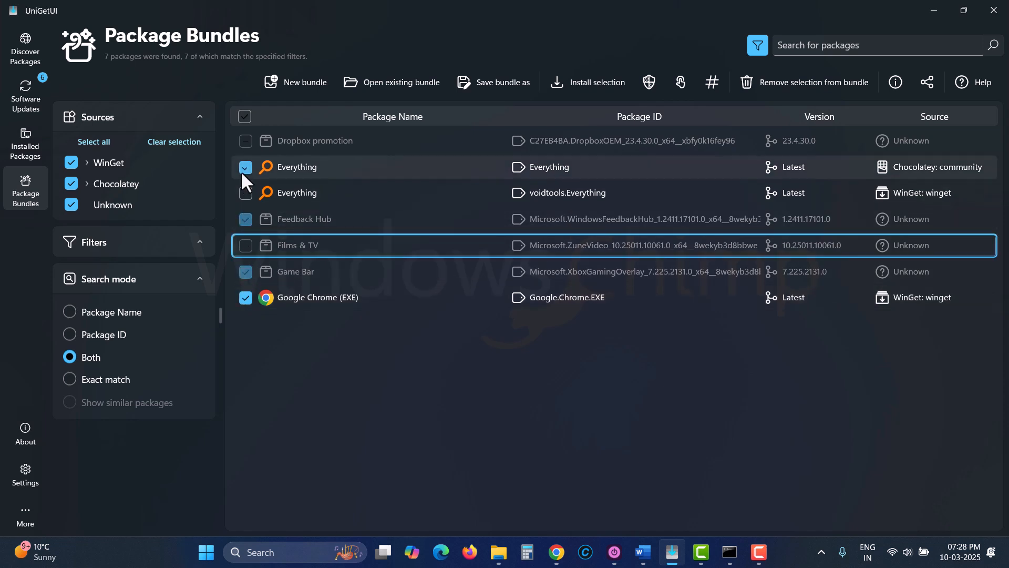
pyautogui.click(245, 141)
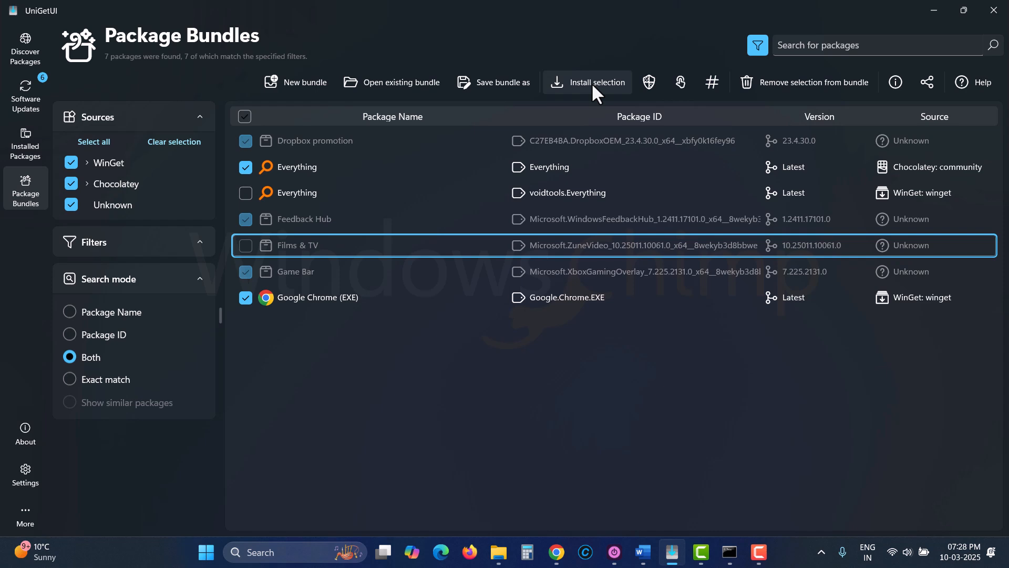
# Select Dropbox promotion, Films & TV and Game Bar in the installed packages list
pyautogui.click(10, 150)
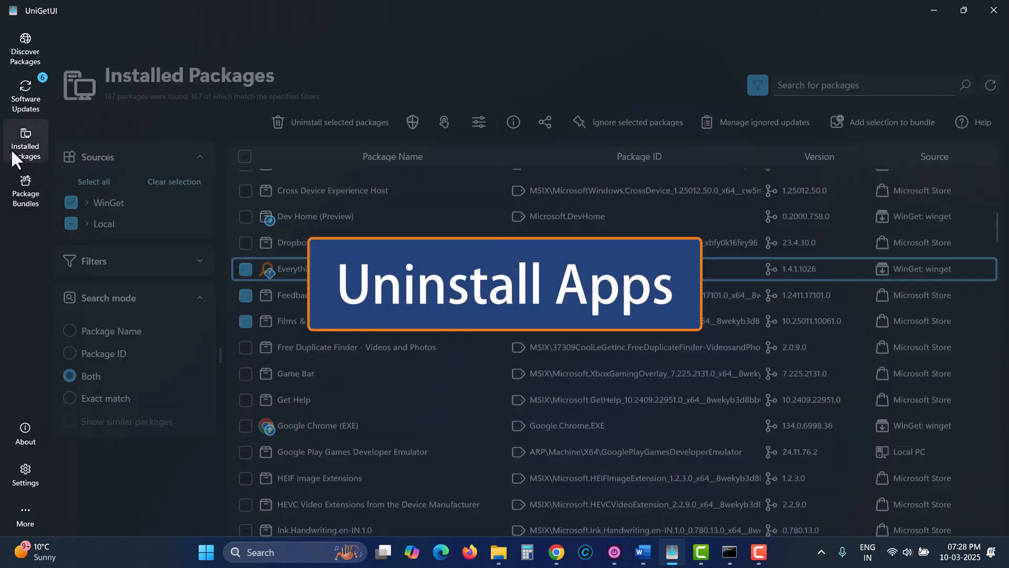
pyautogui.click(242, 117)
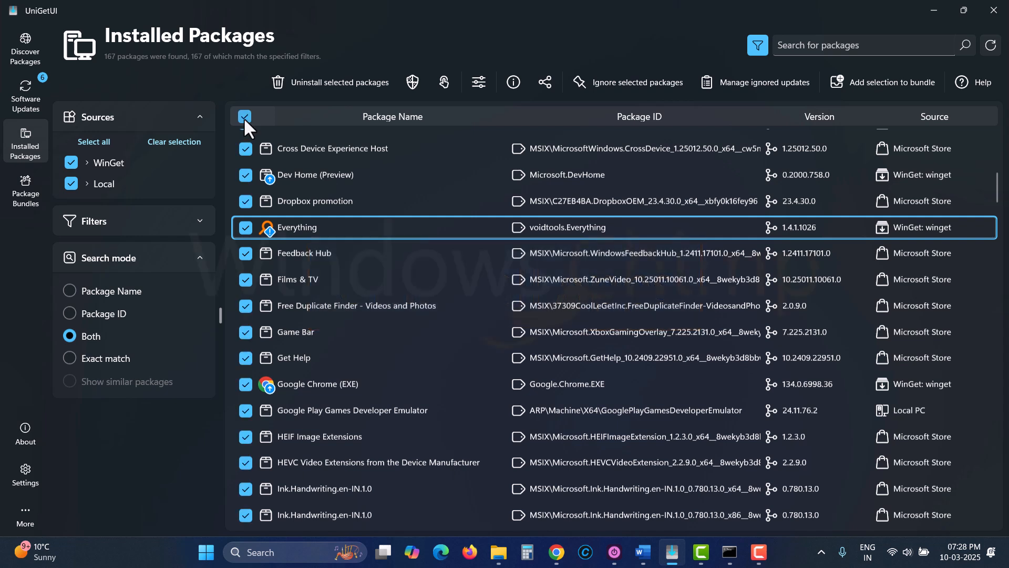
pyautogui.click(243, 118)
pyautogui.click(245, 201)
pyautogui.click(245, 280)
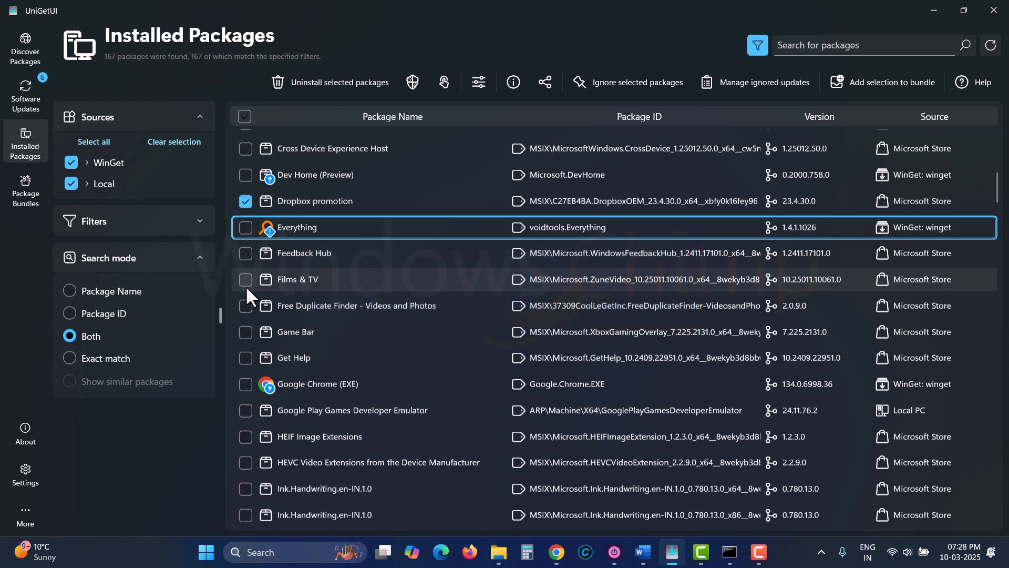
pyautogui.click(245, 331)
# Review the uninstall options for Dropbox promotion, then deselect Dropbox promotion and Films & TV
pyautogui.rightClick(282, 200)
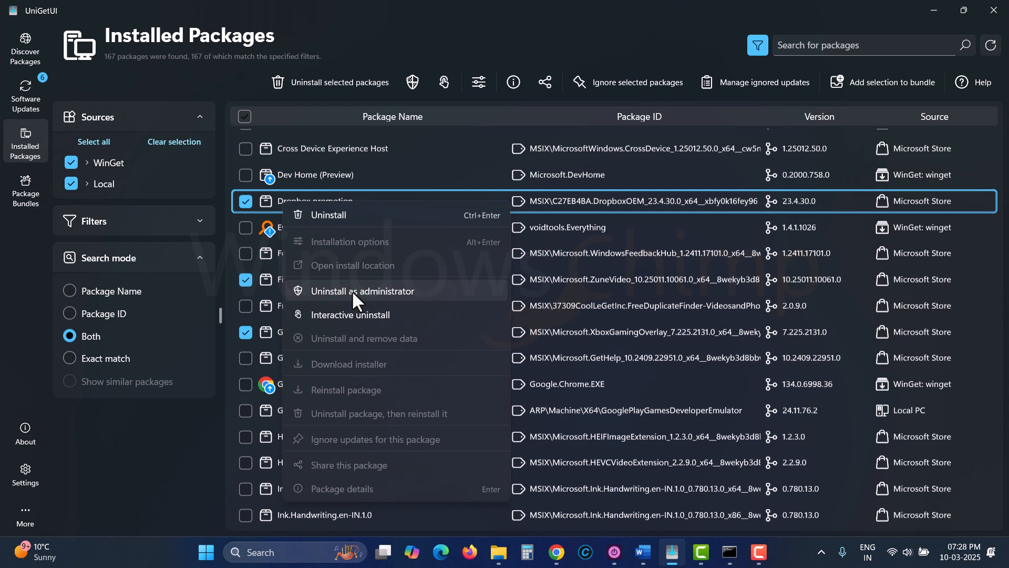
pyautogui.click(253, 282)
pyautogui.click(249, 278)
pyautogui.click(245, 200)
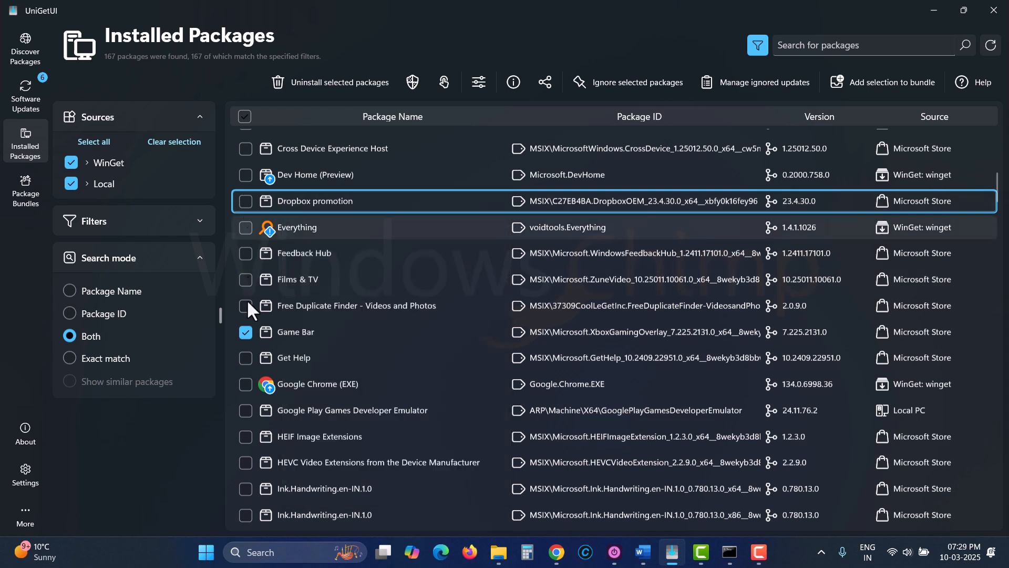
pyautogui.click(268, 330)
# Open the package details of the installed Everything package and close them
pyautogui.rightClick(282, 226)
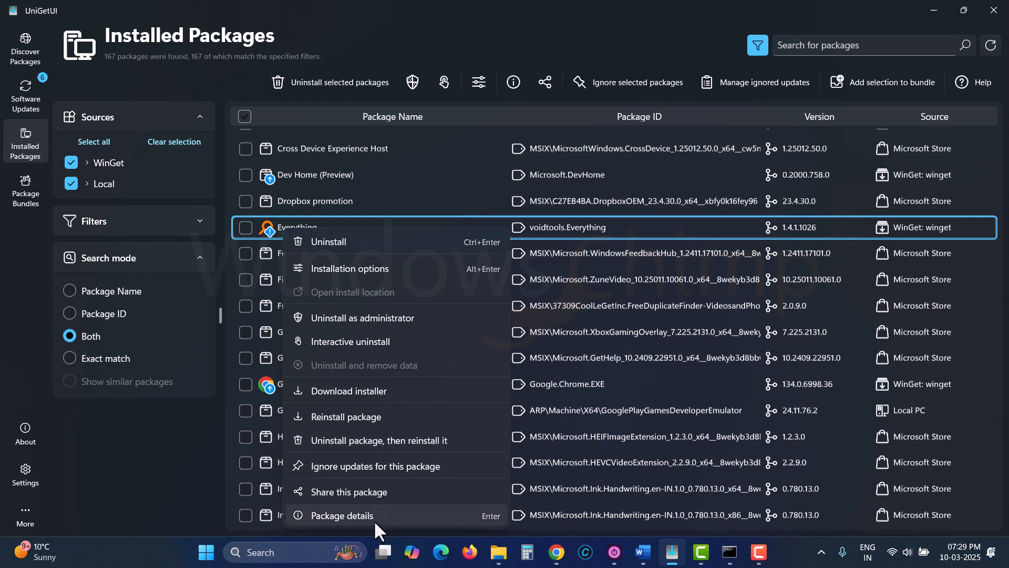
pyautogui.click(361, 515)
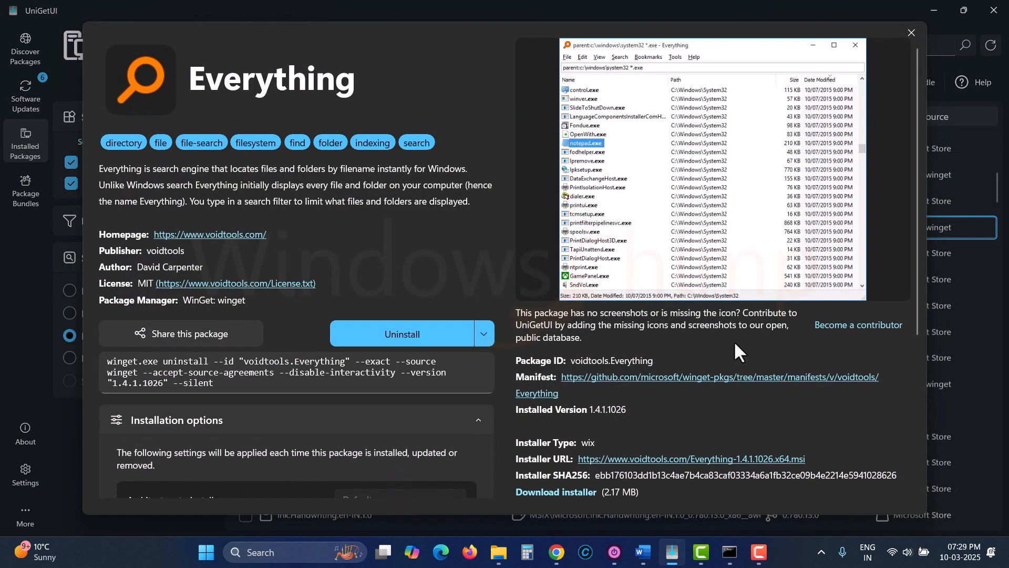
pyautogui.click(911, 32)
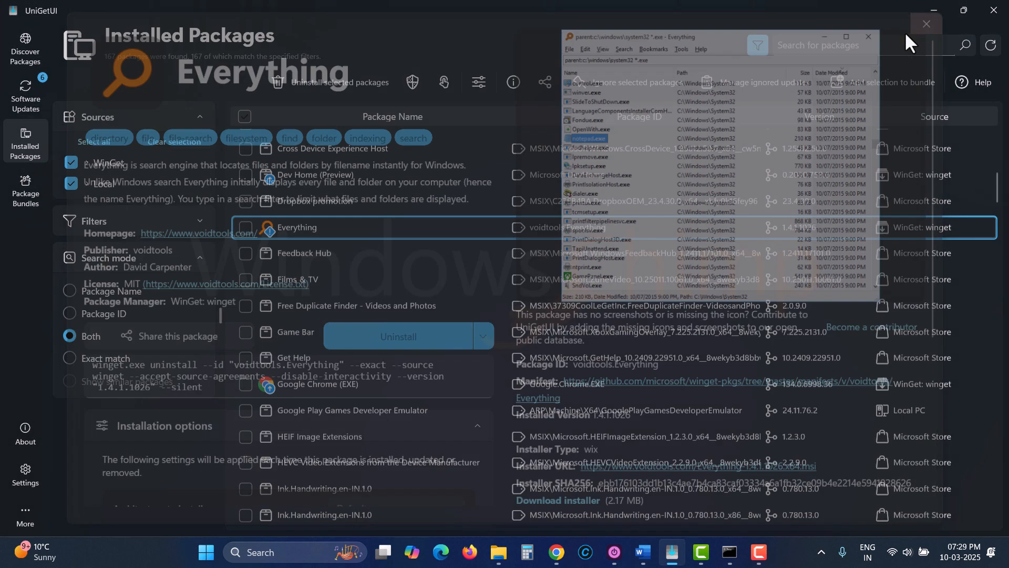